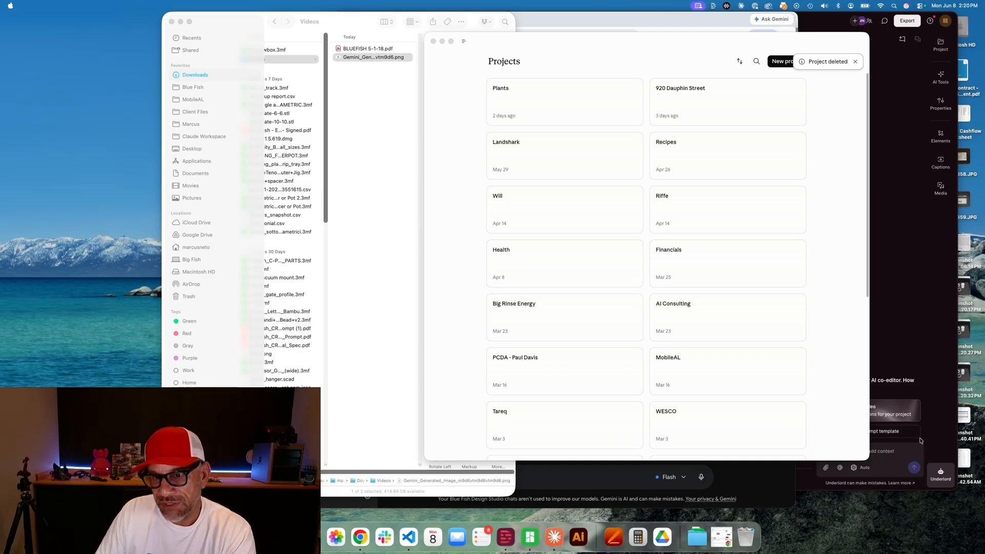
Step: Switch to Chrome and read the highlighted comment on the Facebook post about AI quoting and bidding from construction drawings
click(361, 537)
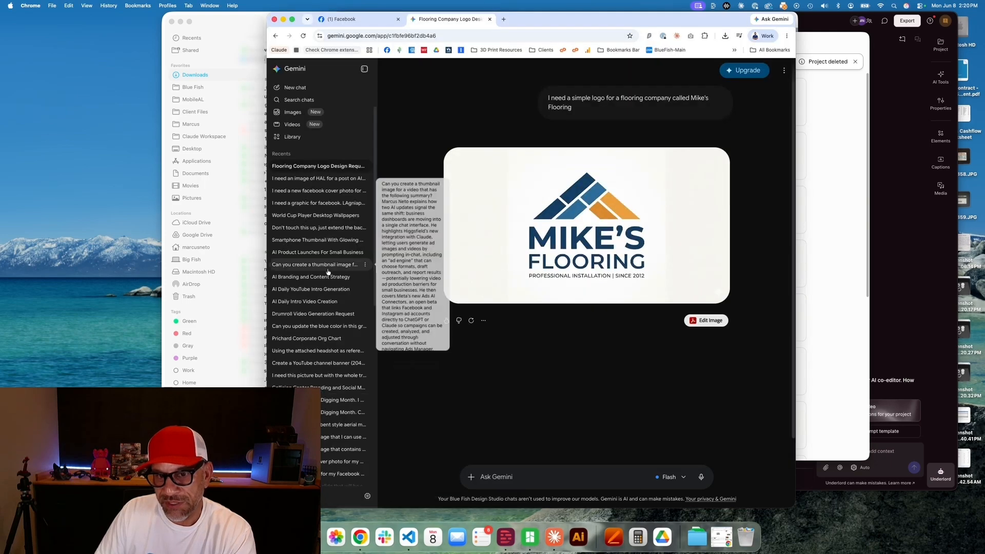
click(359, 20)
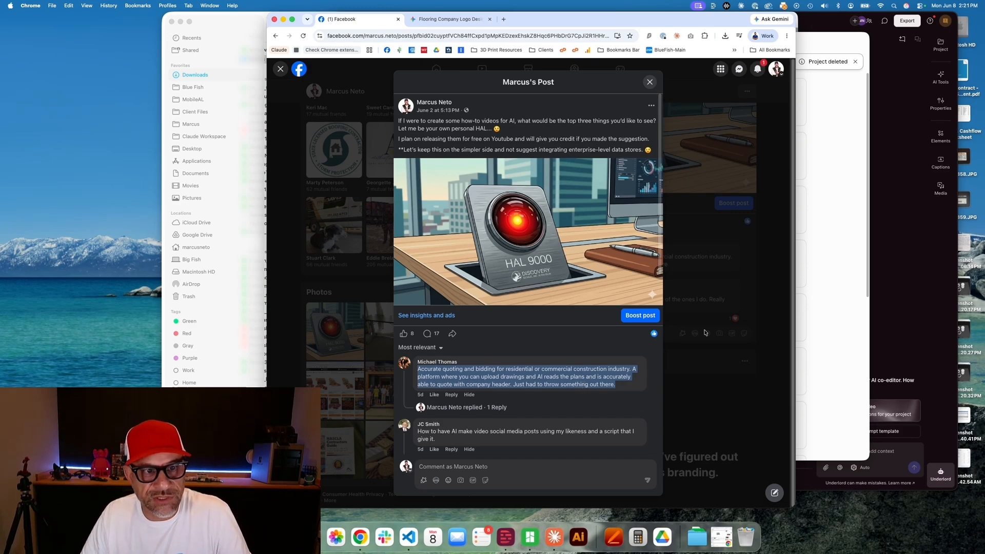
Step: Switch to Claude, pin the sidebar open in Chat mode, show the projects list and dismiss the notification
click(817, 254)
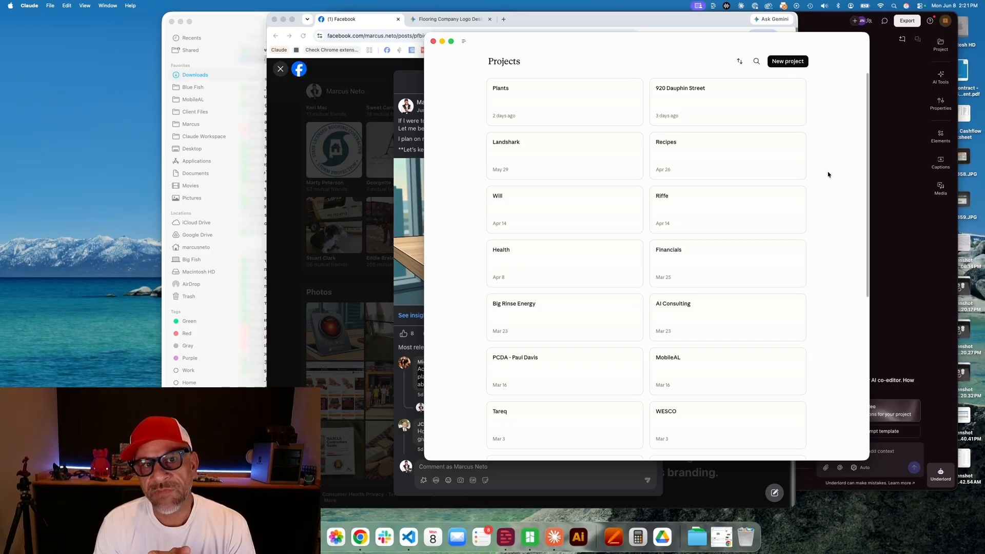
mouse_move(463, 41)
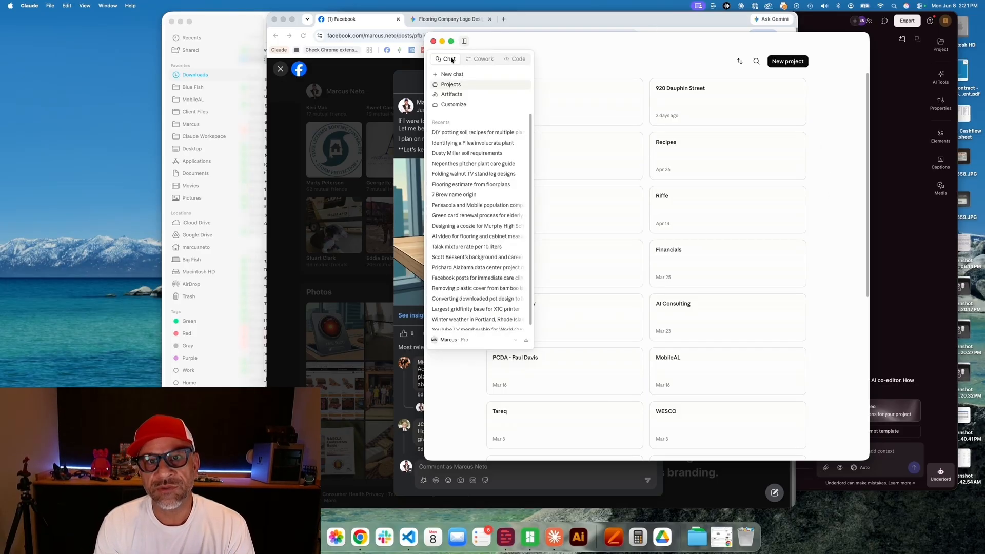
click(451, 59)
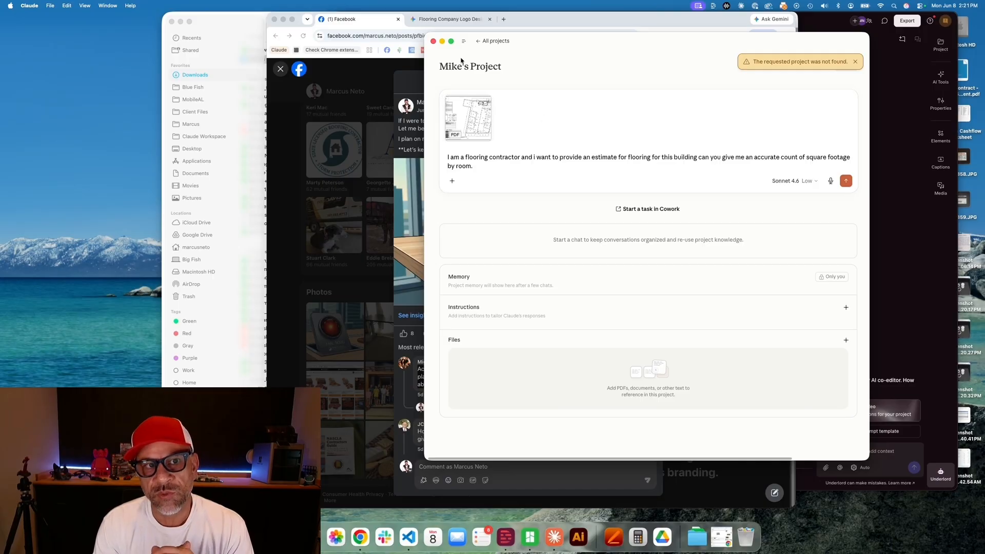
click(463, 41)
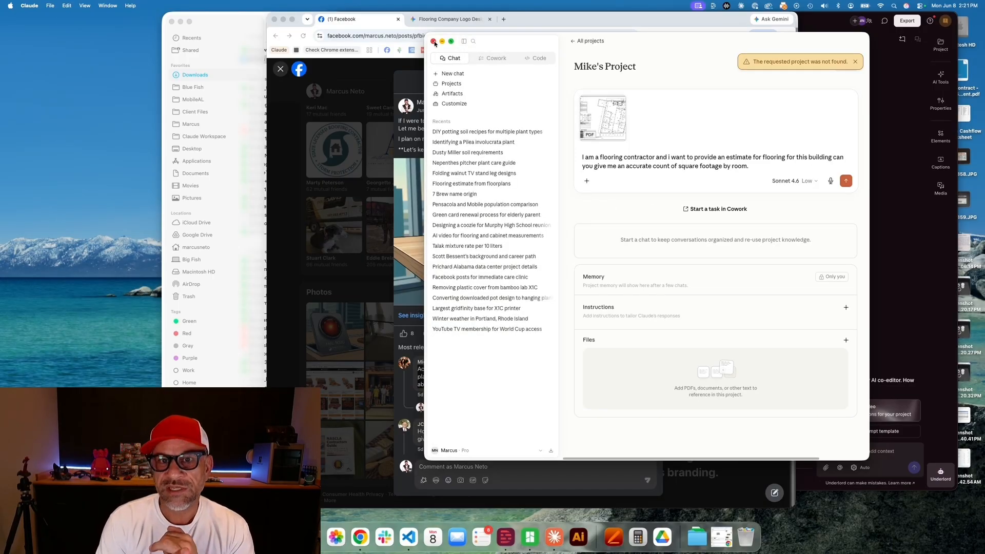
click(443, 75)
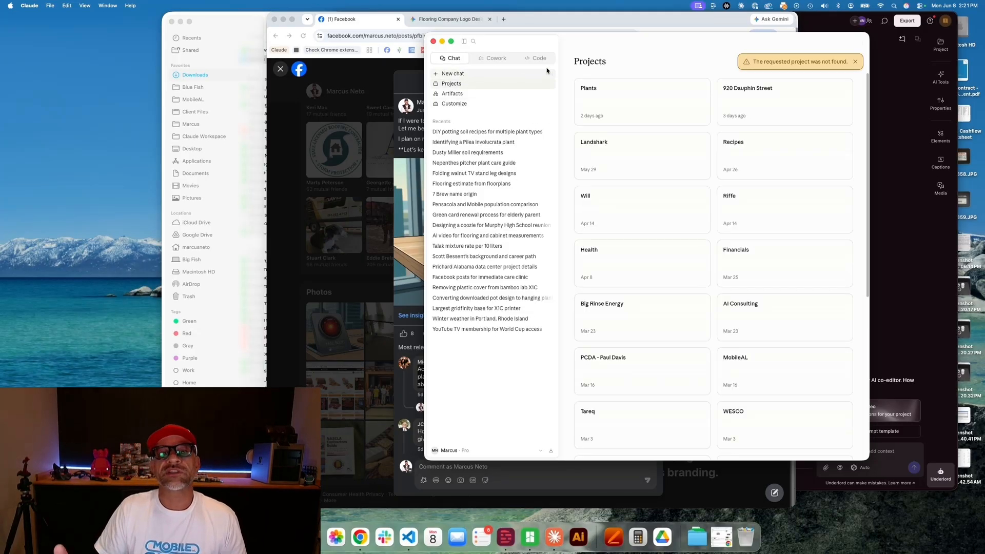
drag(632, 37, 563, 29)
click(786, 54)
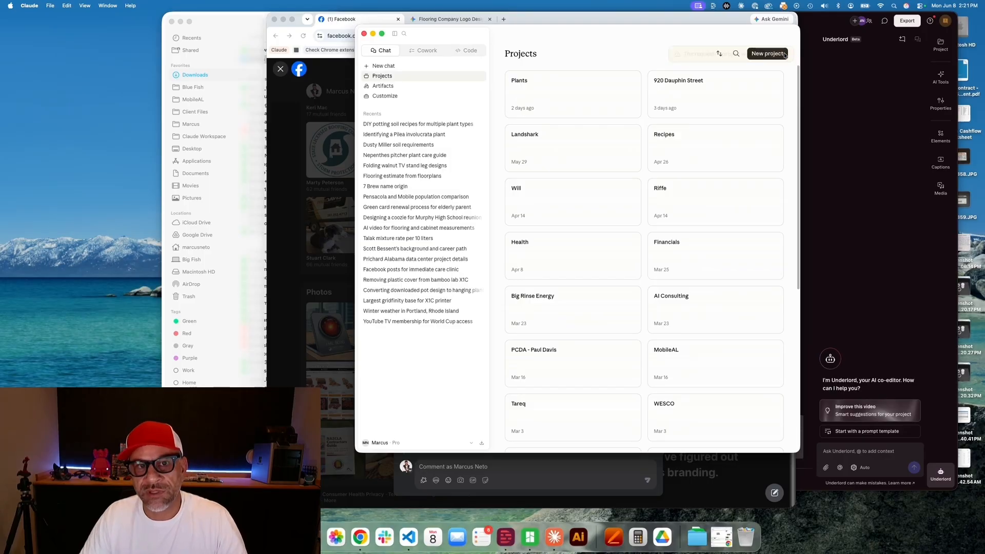
Step: Create a personal project named "Mike's Project" without a description, and collapse the sidebar
click(766, 53)
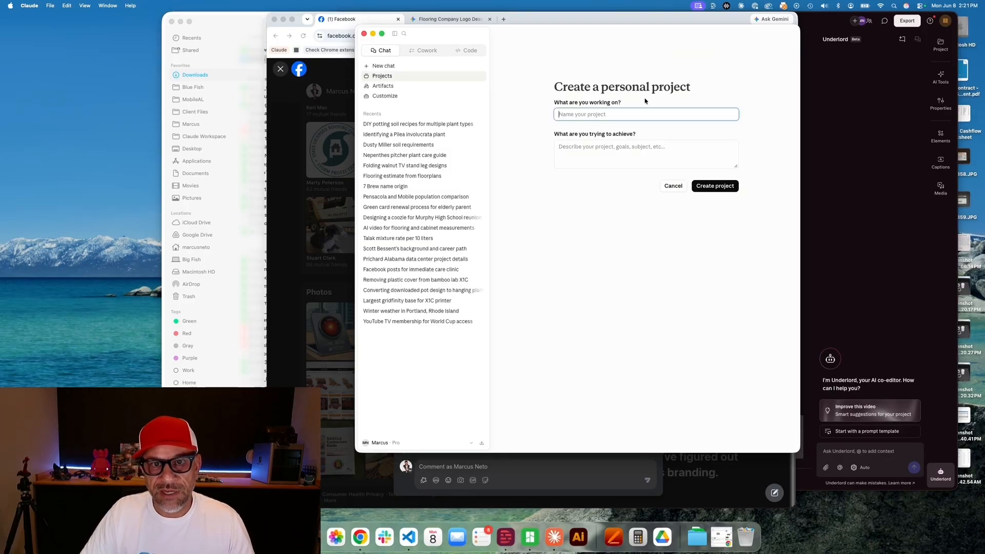
text(Mike)
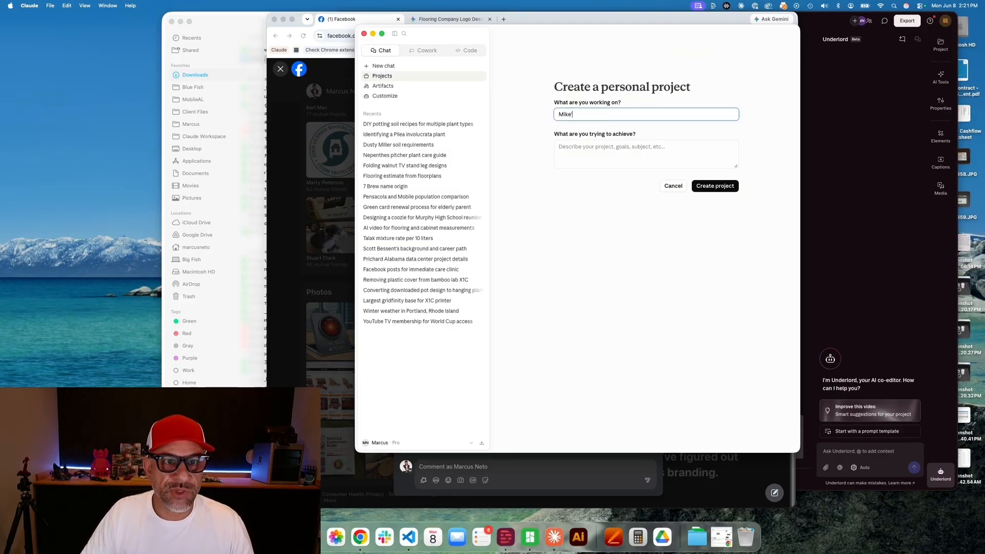
text('s Project)
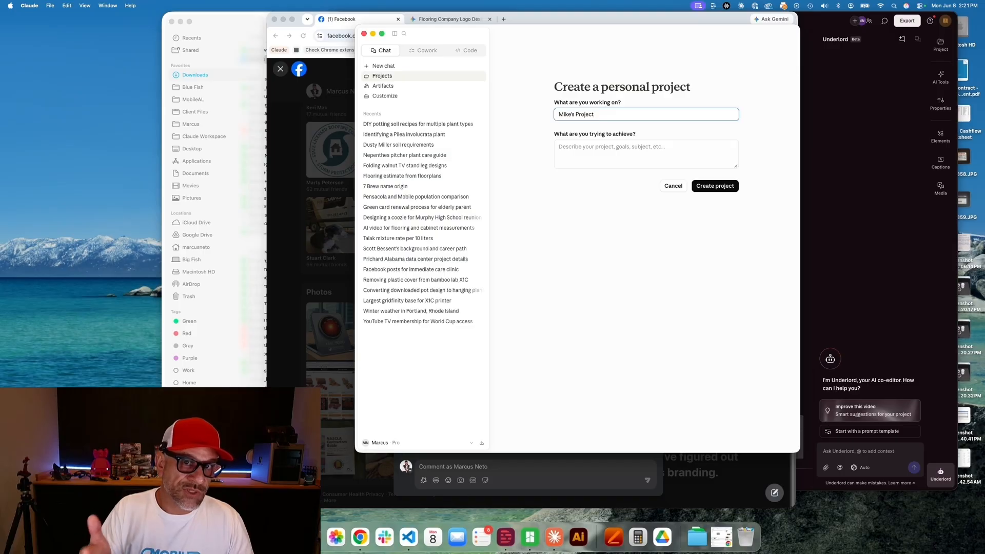
click(705, 186)
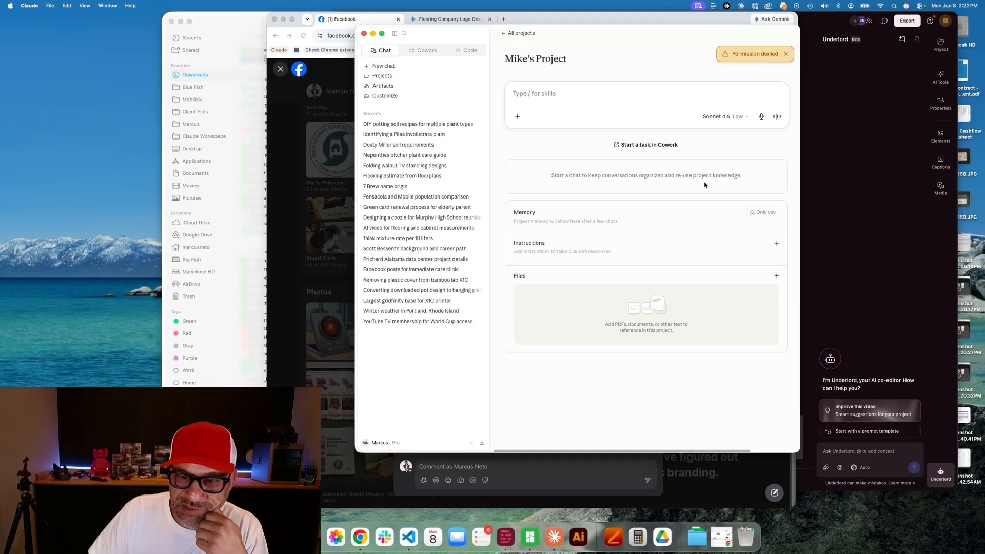
click(394, 34)
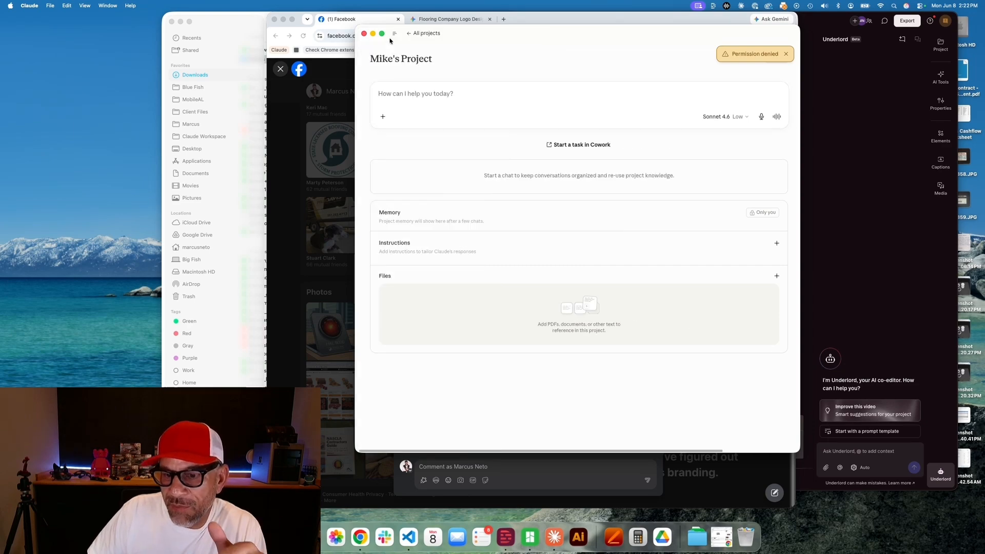
drag(457, 35, 557, 30)
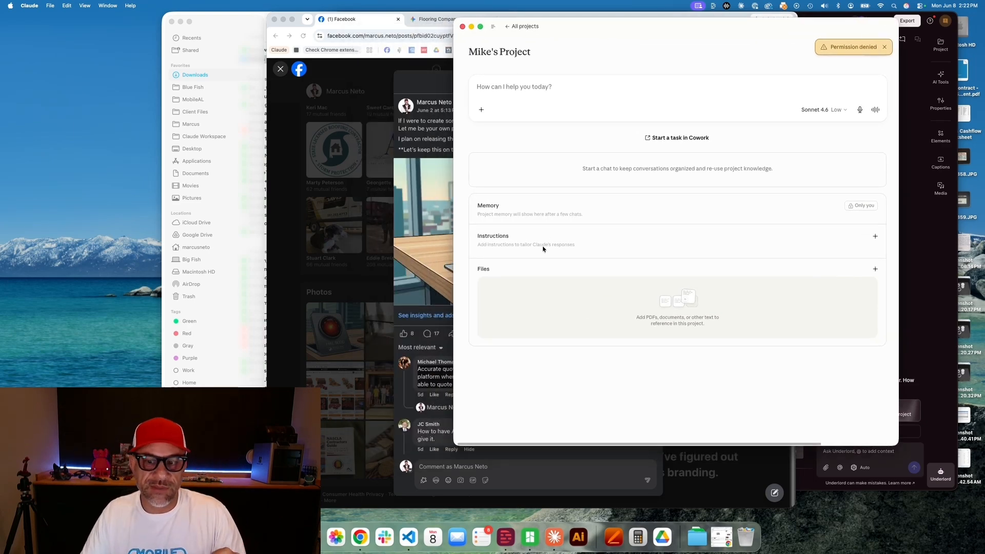
click(875, 237)
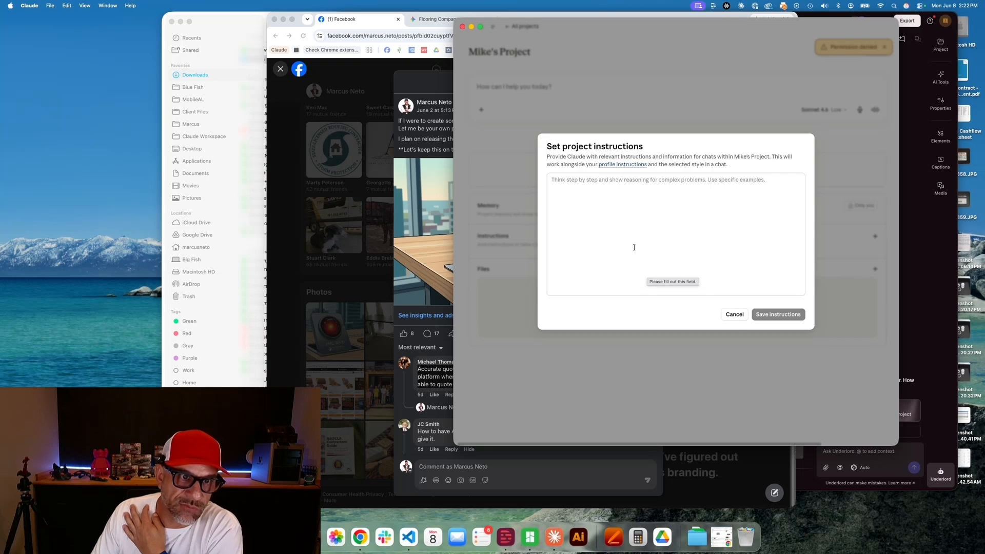
click(624, 207)
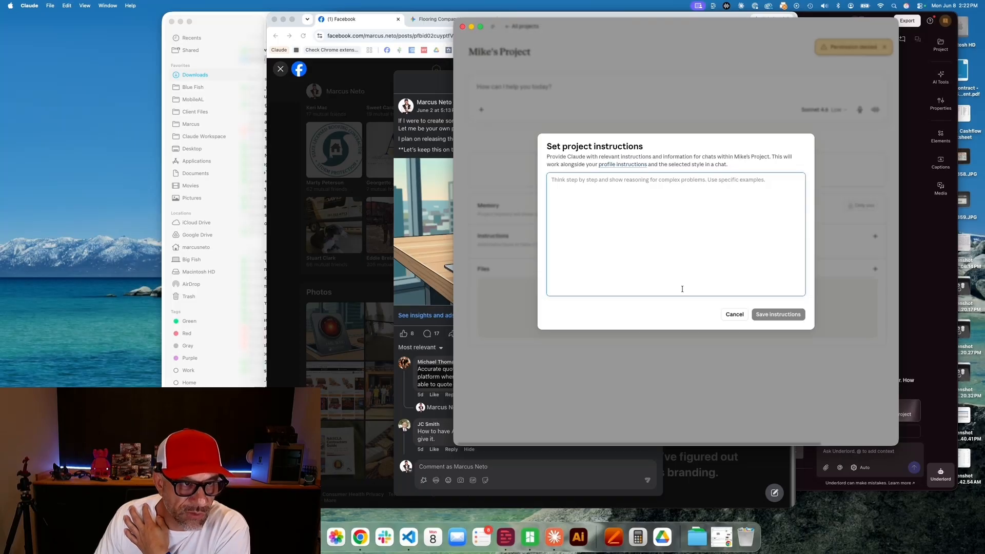
click(734, 315)
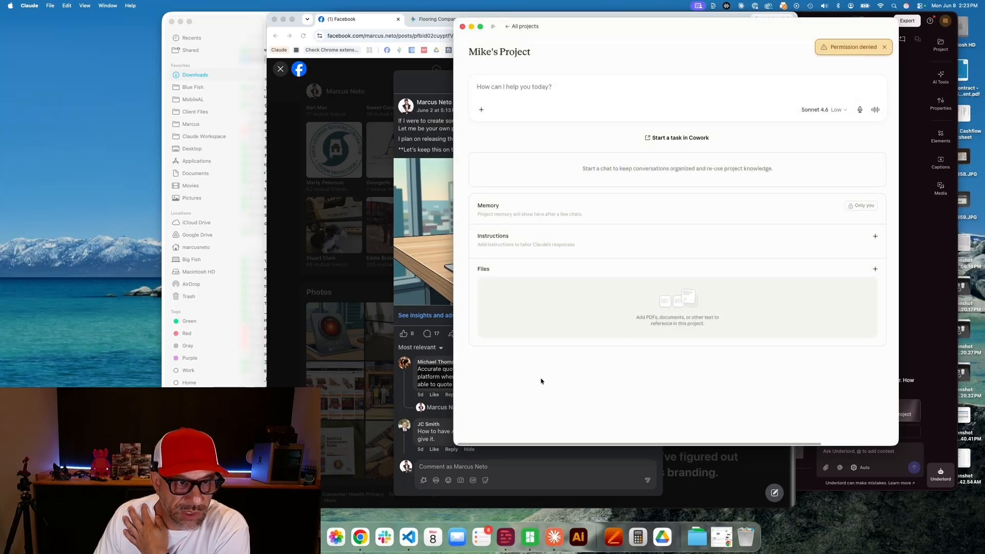
Step: Add the Mike's Flooring logo PNG from Finder's Videos folder to the project's files, and preview the image at full size
click(239, 537)
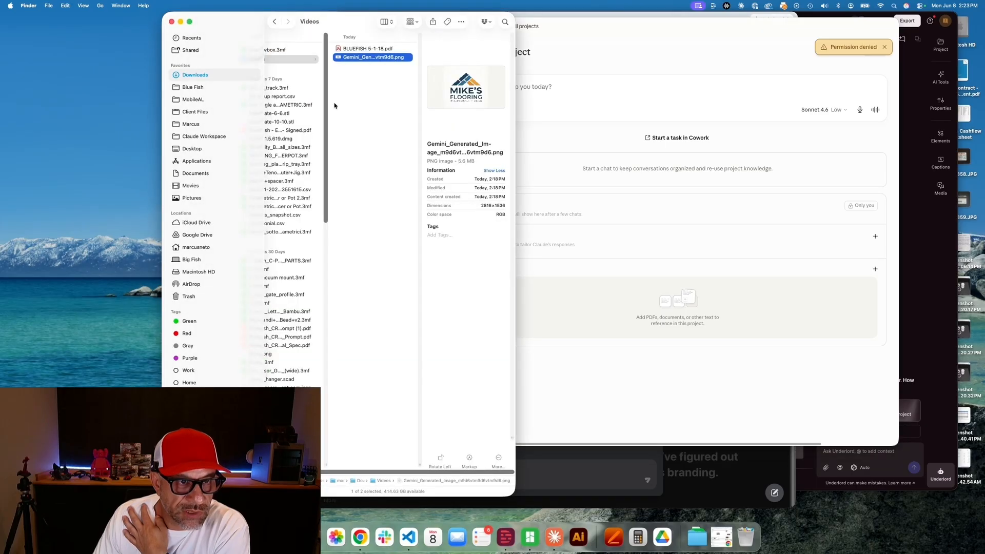
drag(384, 73, 695, 308)
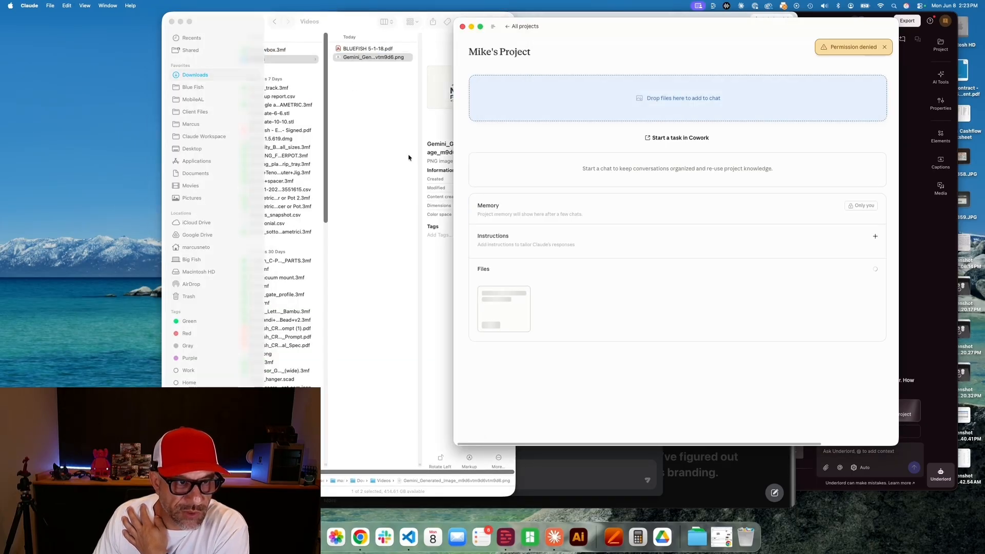
click(365, 131)
key(space)
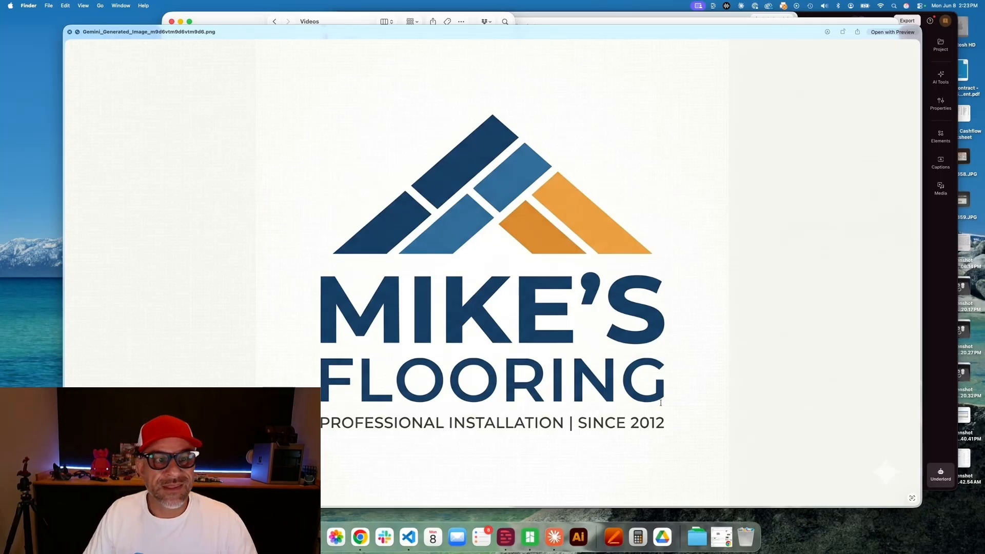
key(space)
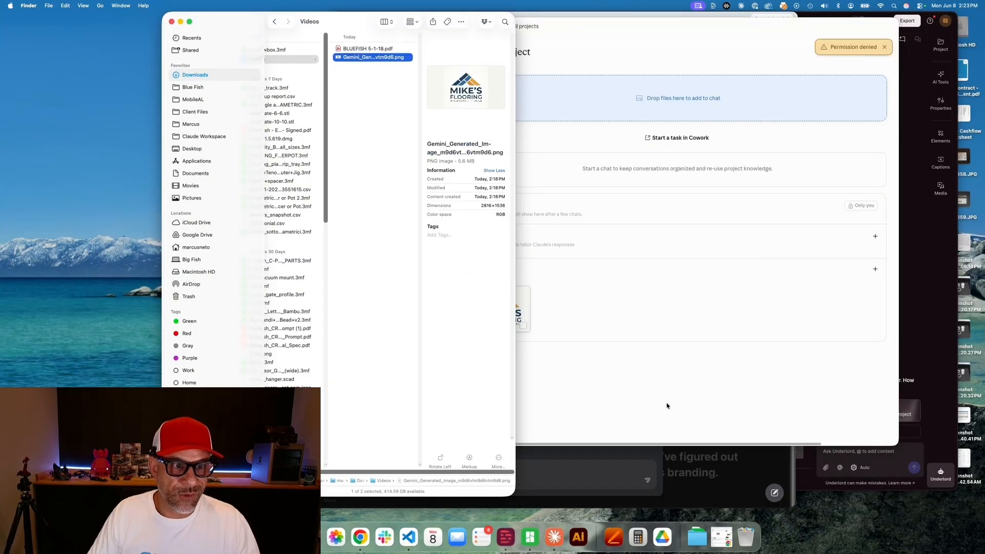
click(658, 320)
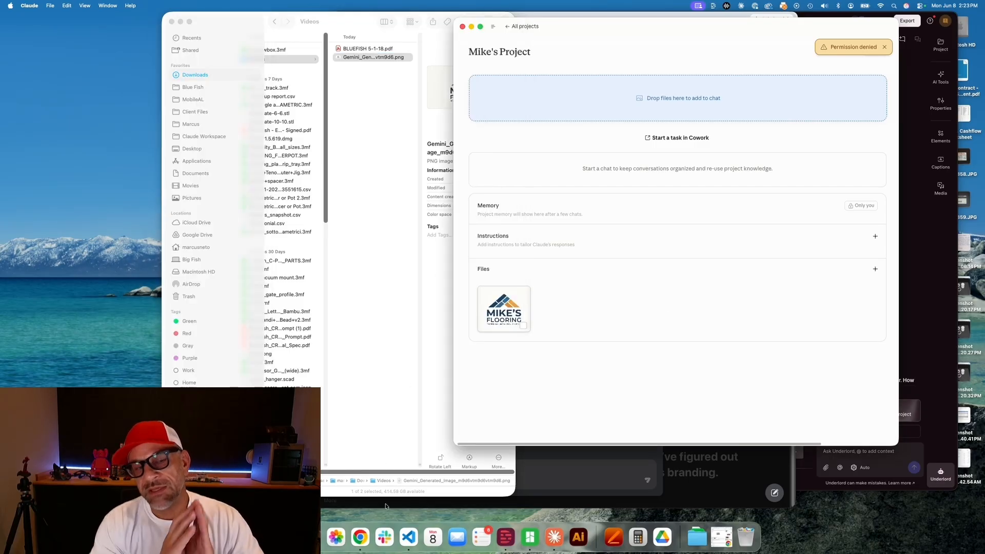
Step: Switch to VS Code and copy the entire flooring contractor prompt from the untitled file
click(408, 537)
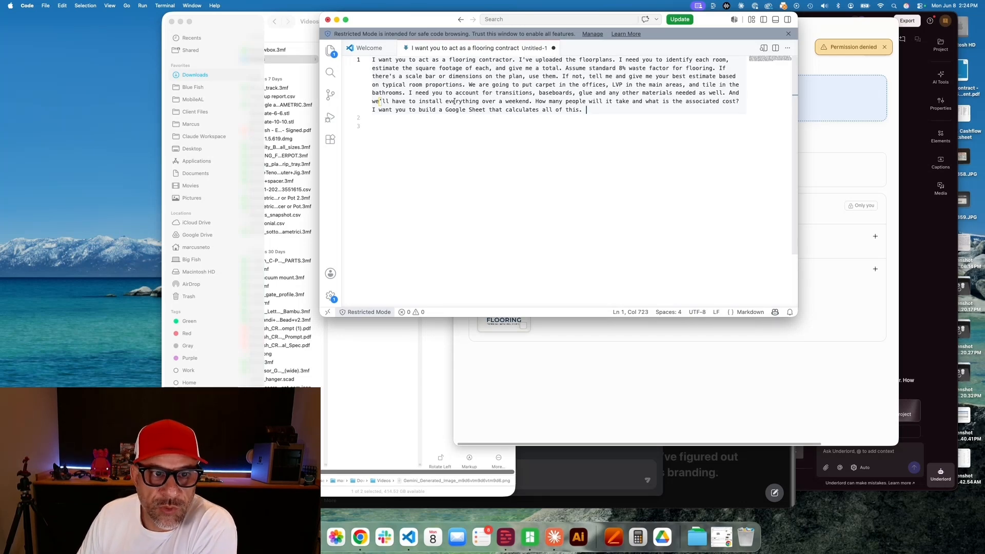
key(super+a)
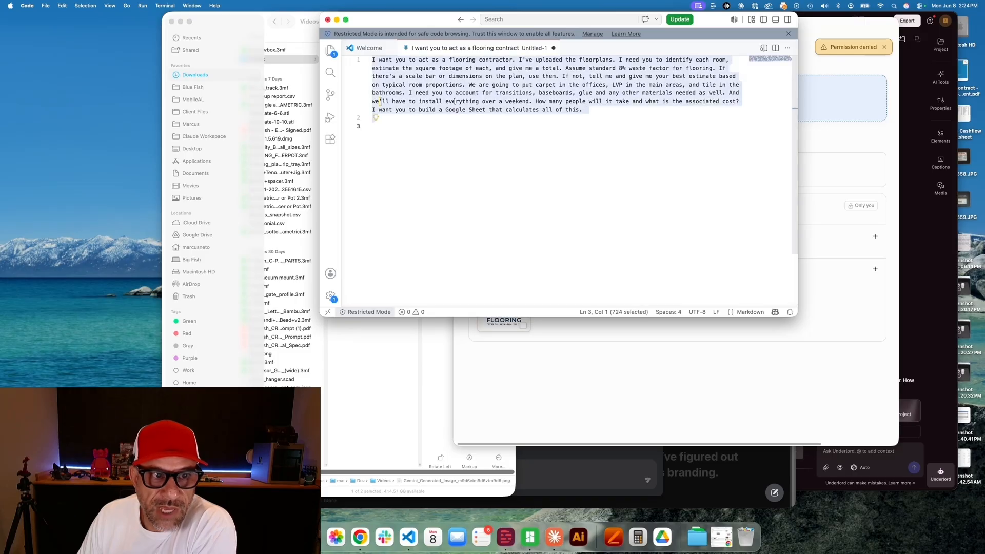
click(832, 132)
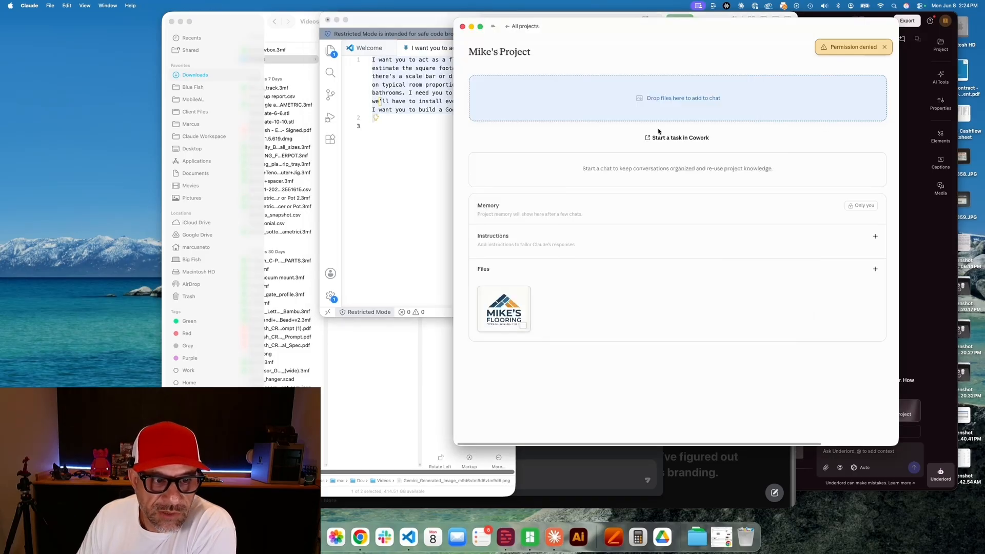
click(421, 87)
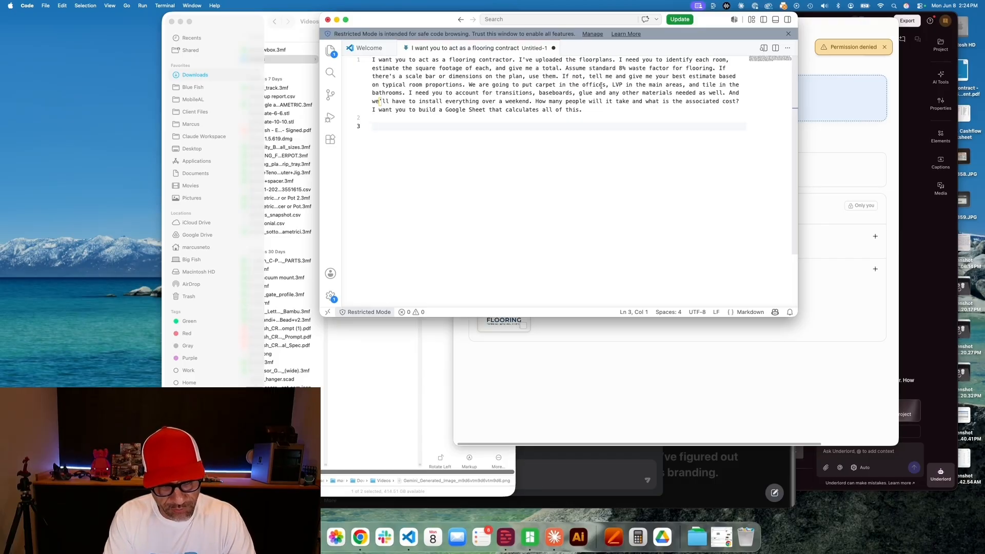
drag(464, 86, 373, 58)
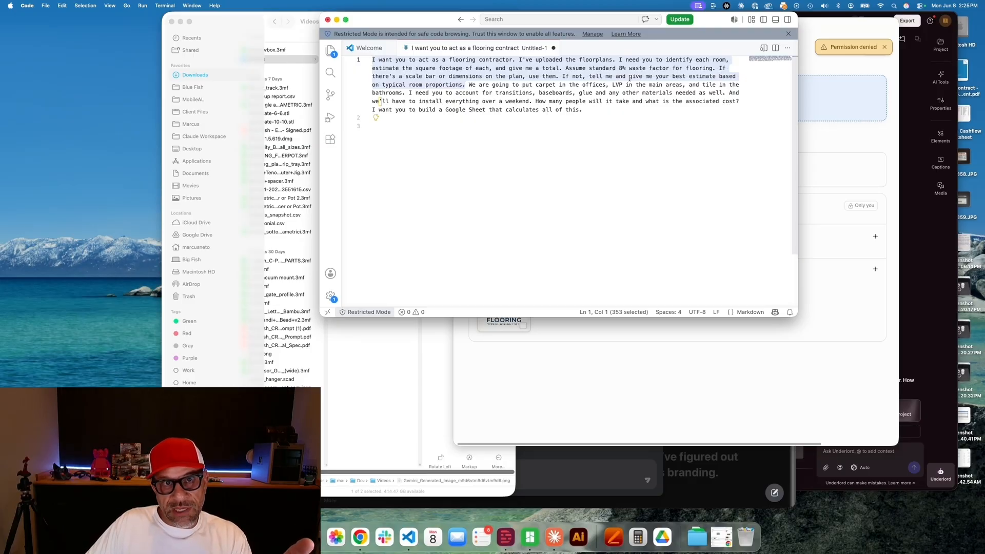
key(super+a)
key(super+c)
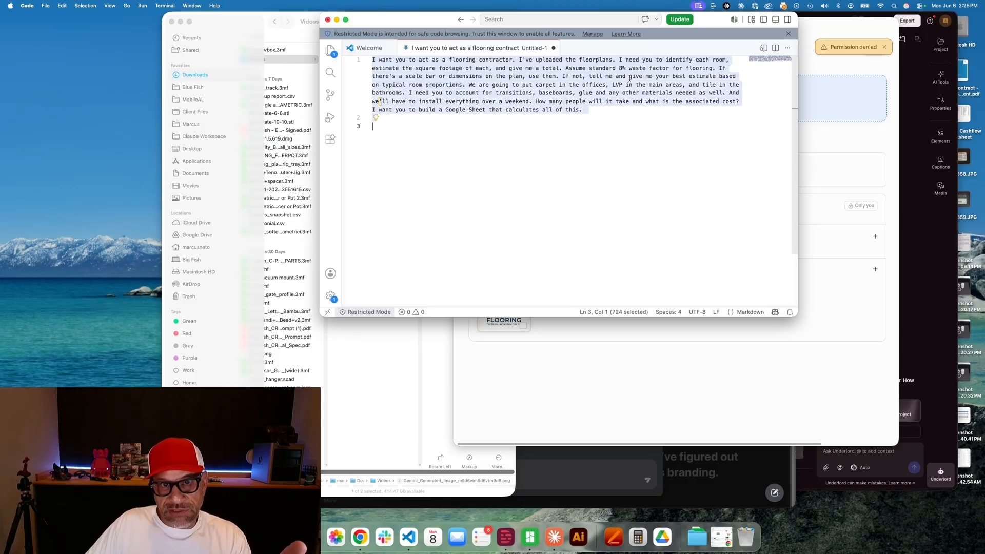
Step: Attach BLUEFISH 5-1-18.pdf from Finder's Videos folder to the project's new chat message, and preview the floor plan
click(855, 140)
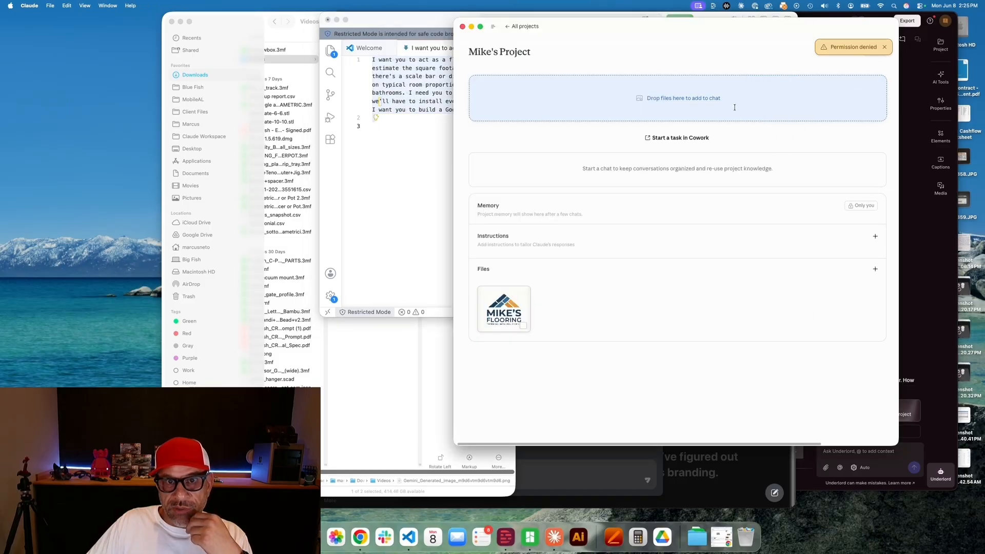
click(264, 36)
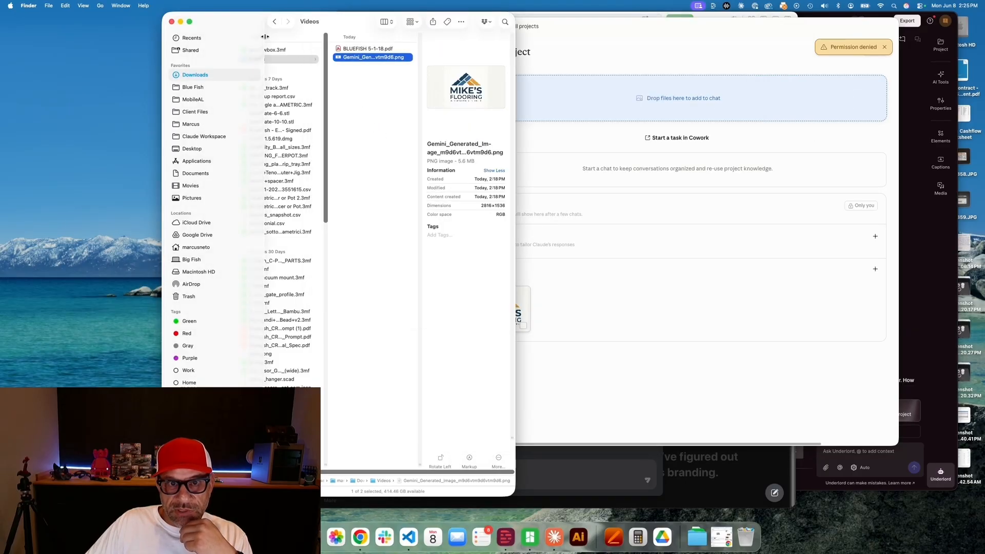
drag(340, 50, 631, 107)
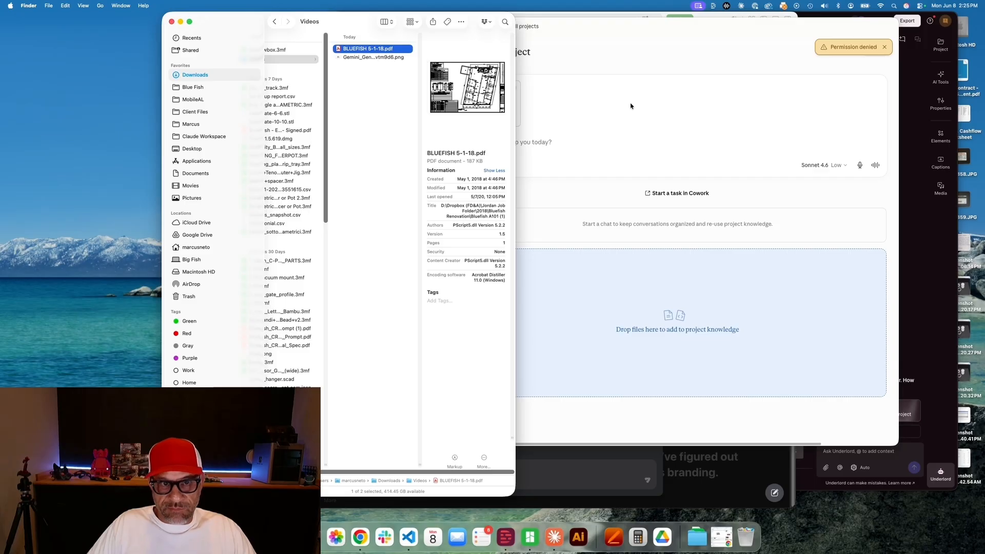
key(space)
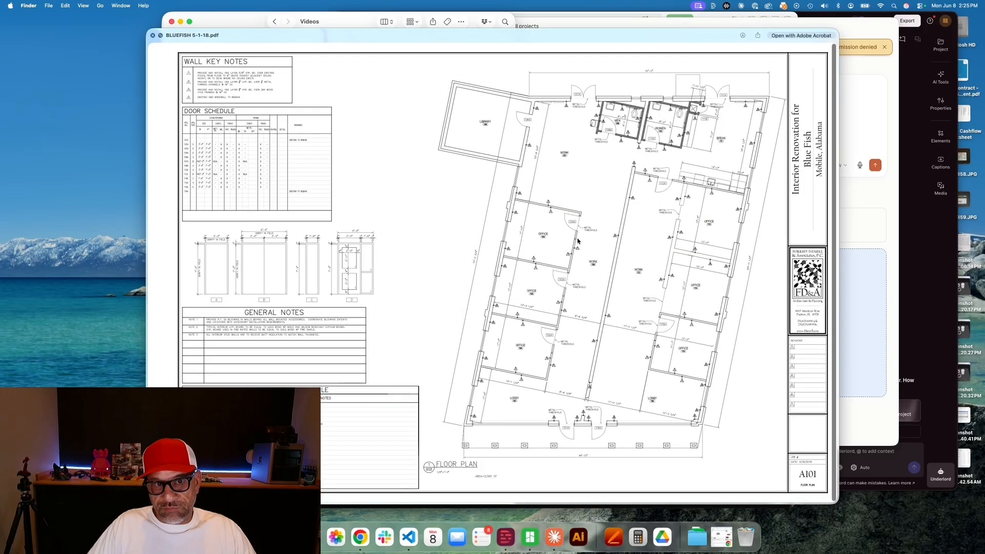
key(space)
Step: Paste the copied flooring contractor prompt into the project chat in Claude and send it with the attached floor plan
click(626, 123)
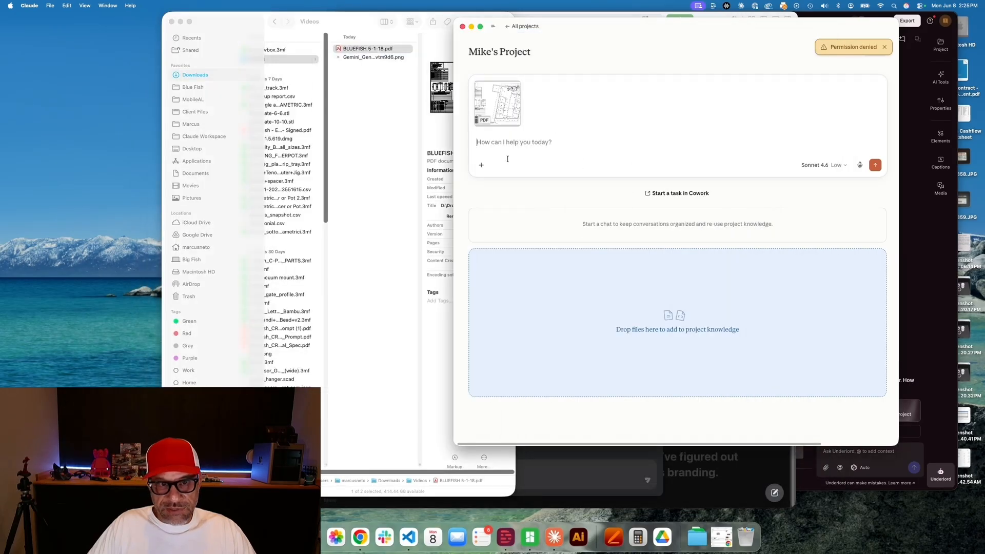
key(super+v)
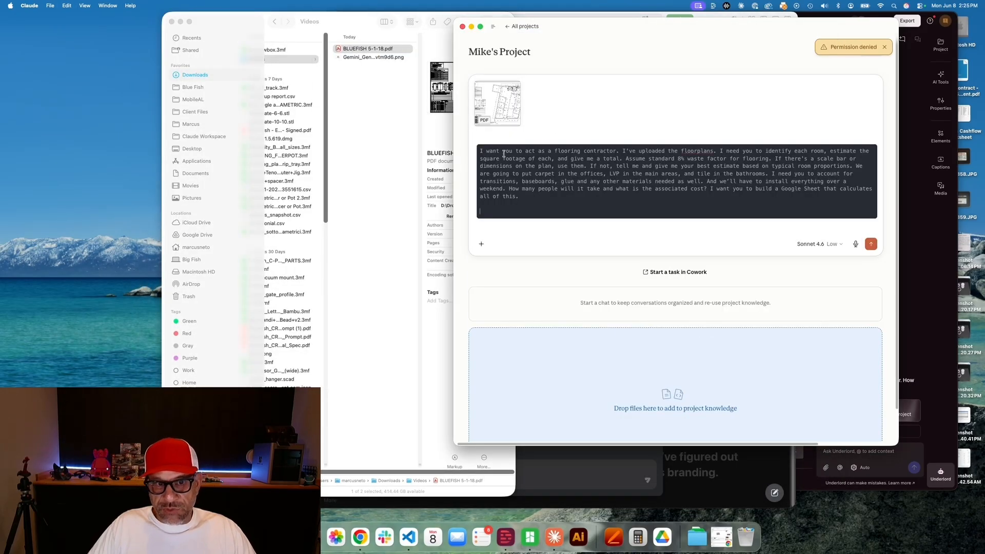
click(871, 244)
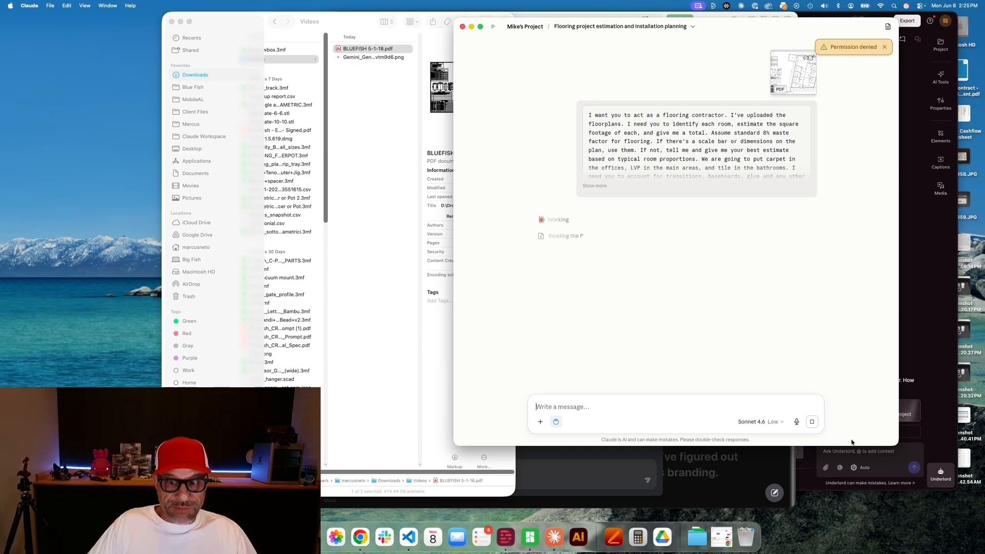
Step: Cancel the local save of Claude's Bluefish flooring estimate, open the estimate in Google Sheets, and dismiss the feature introduction
click(863, 475)
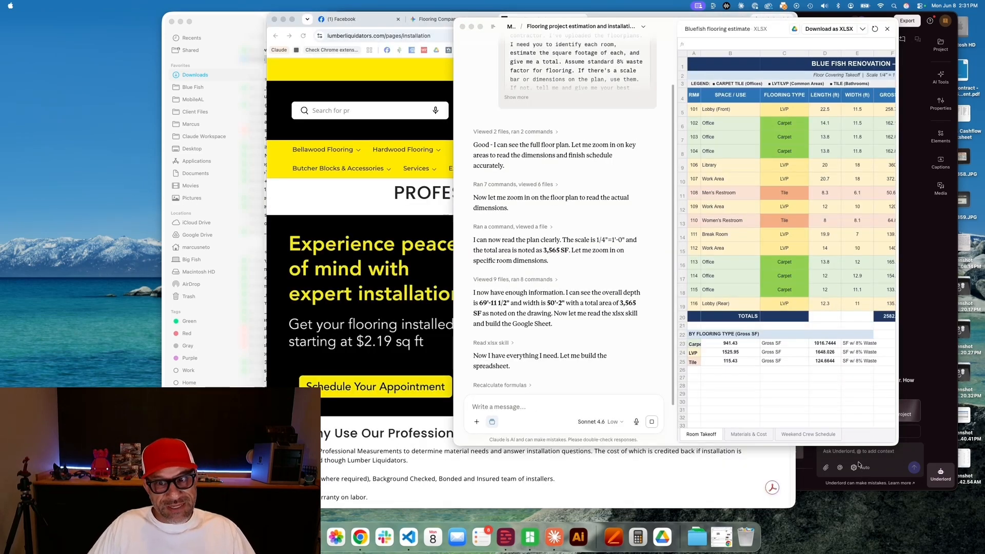
click(574, 96)
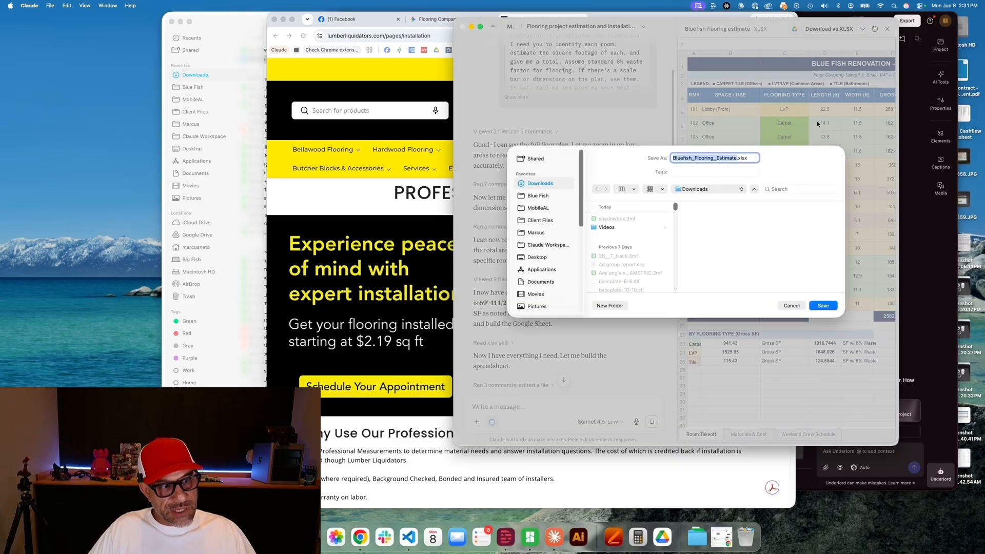
click(791, 305)
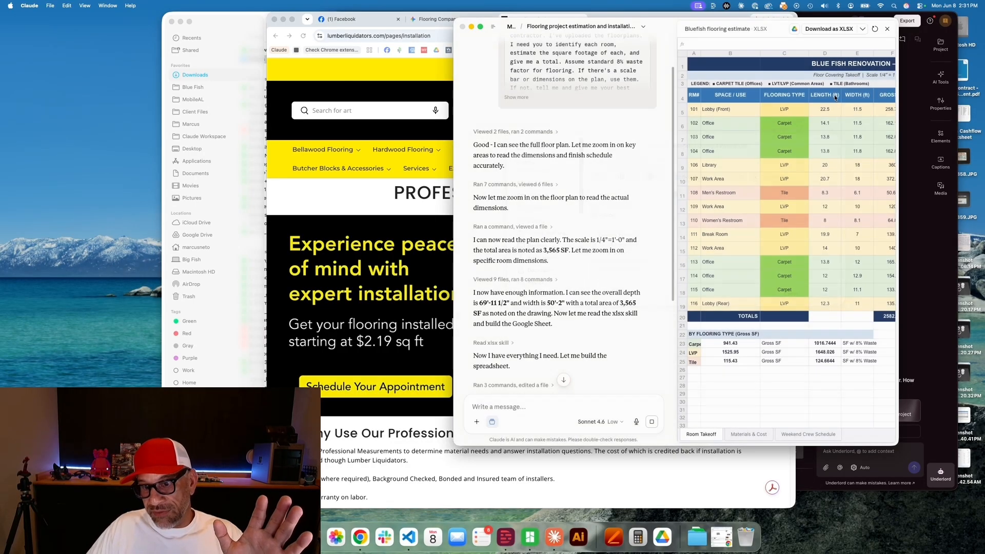
click(793, 29)
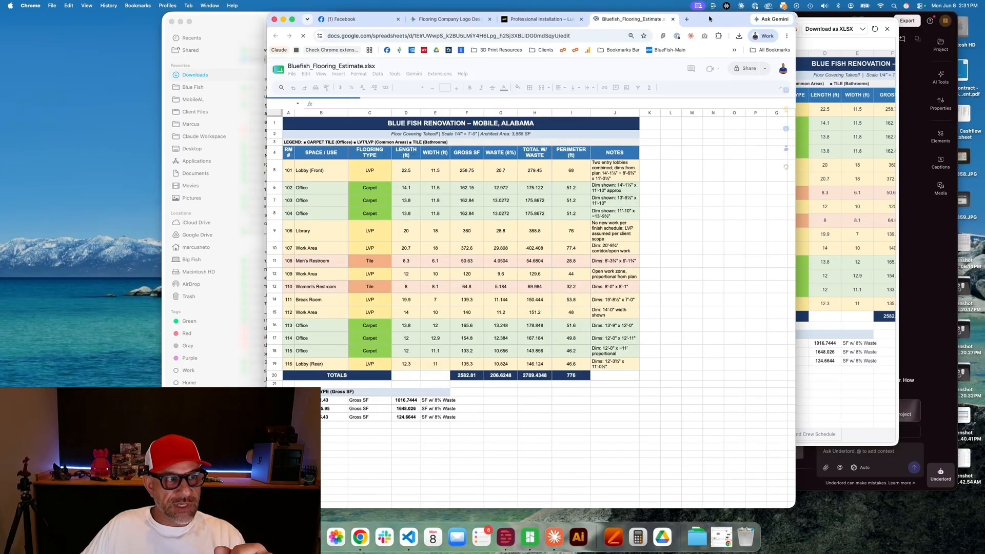
drag(698, 17, 664, 16)
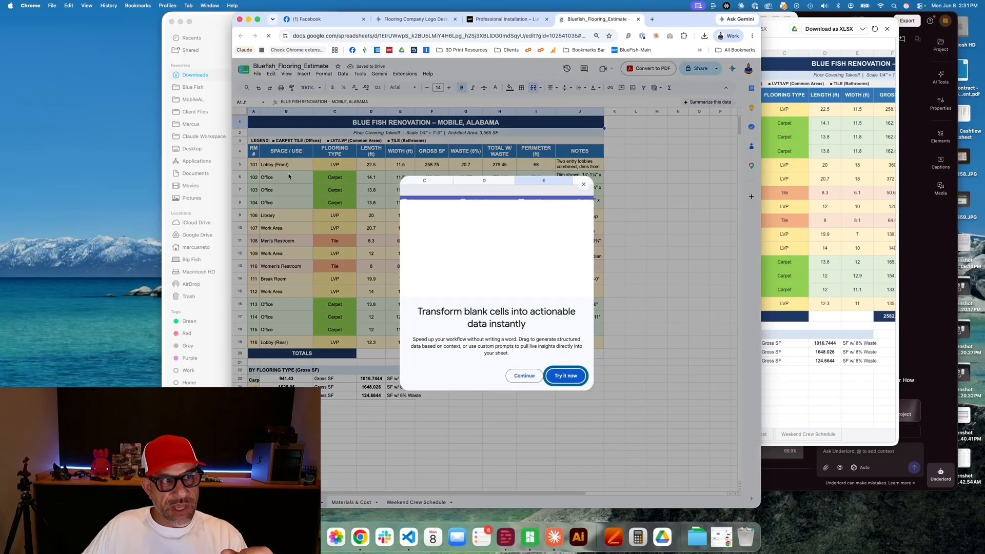
click(532, 377)
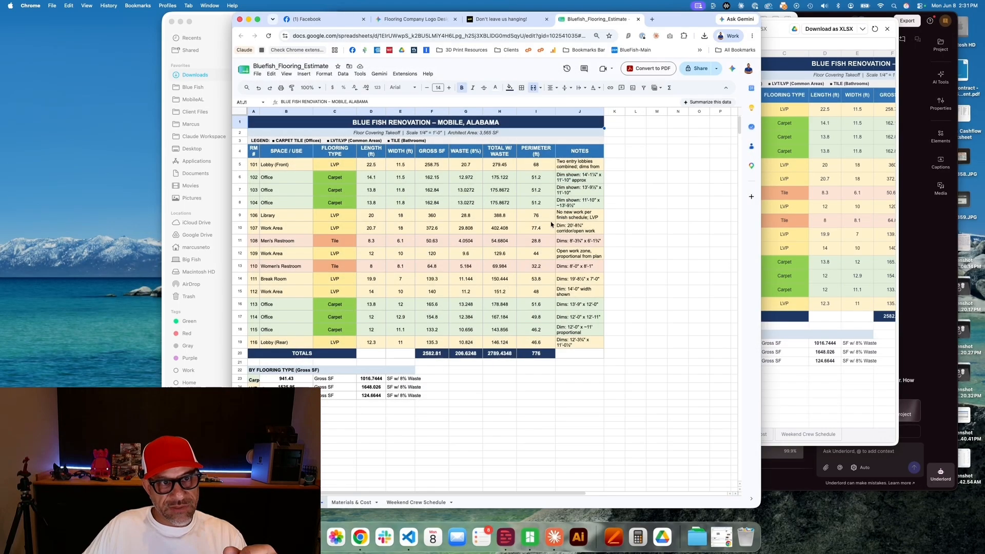
Step: Open BLUEFISH 5-1-18.pdf from Finder's Videos folder to compare the floor plan with the room takeoff
click(296, 166)
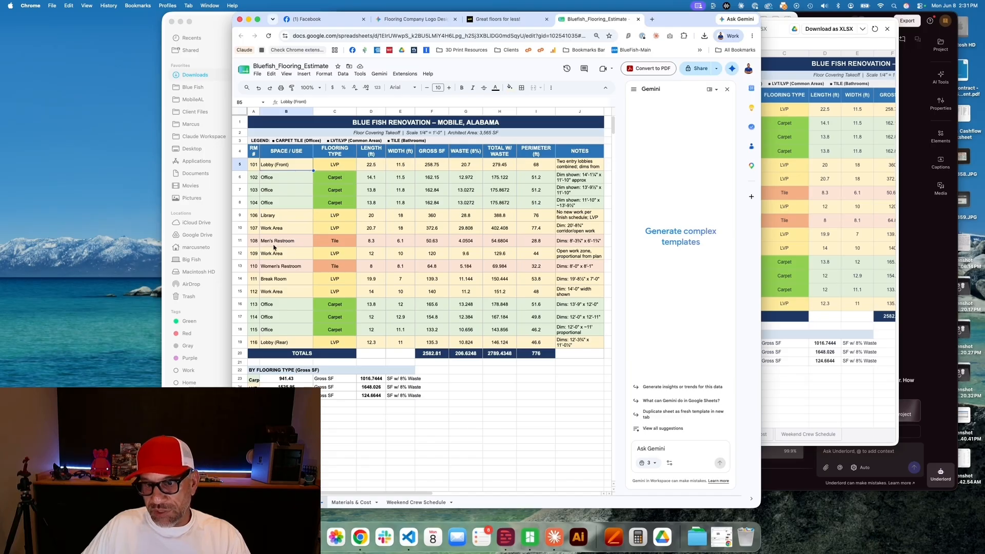
click(217, 29)
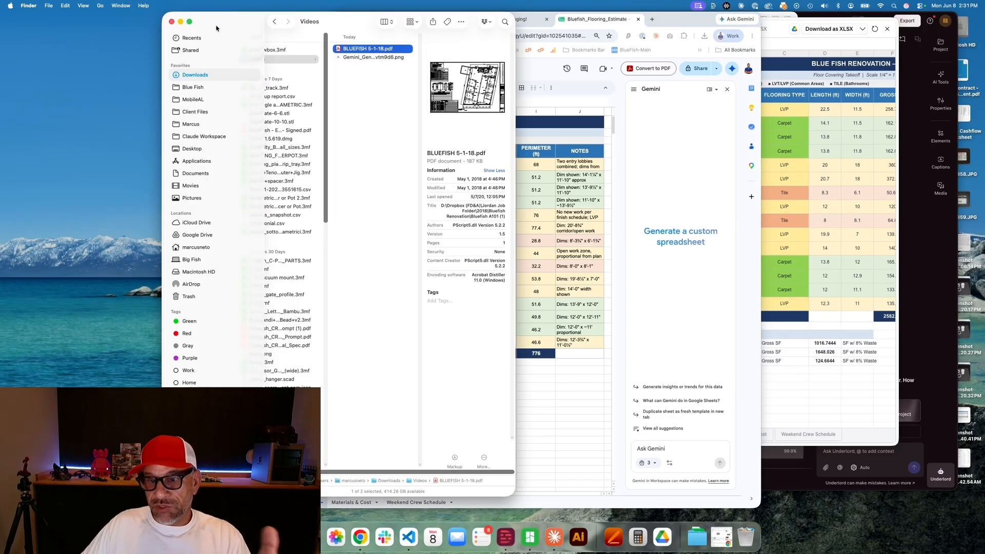
double_click(374, 51)
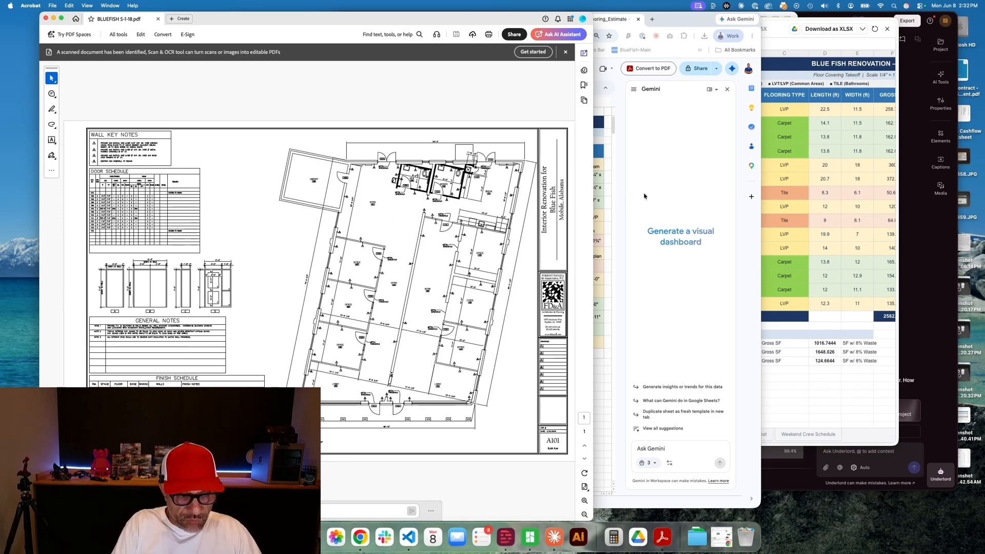
Step: Return to the Google Sheets estimate and review the Materials & Cost and Weekend Crew Schedule sheets
click(645, 196)
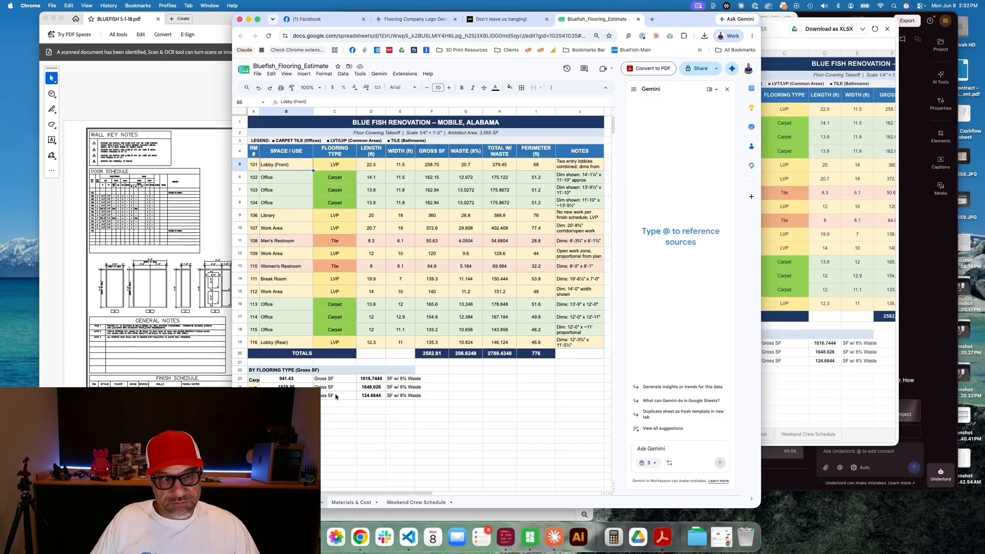
click(351, 503)
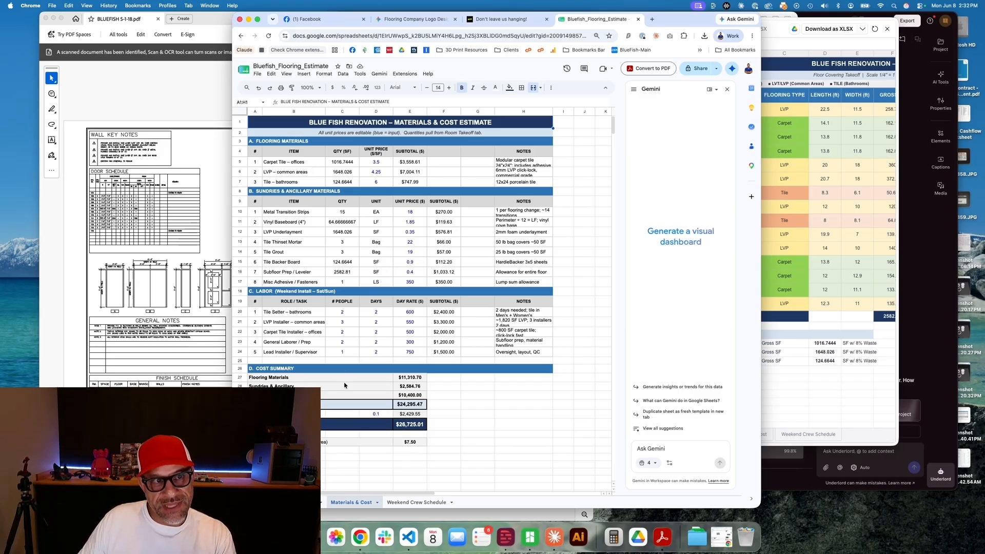
click(416, 502)
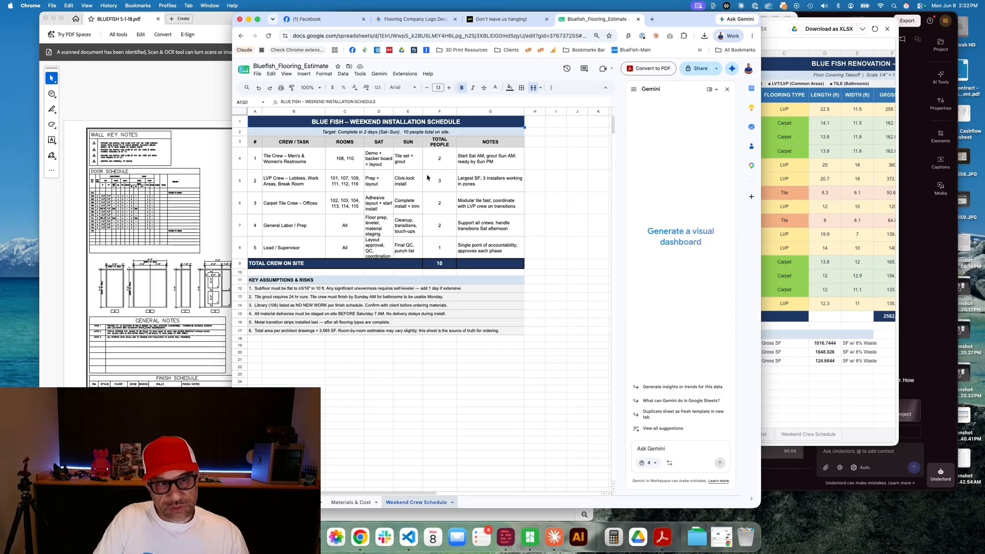
Step: Set the unit price of Carpet Tile – offices to 4.5 on the Materials & Cost sheet, and select room 102's length in the room takeoff
click(351, 502)
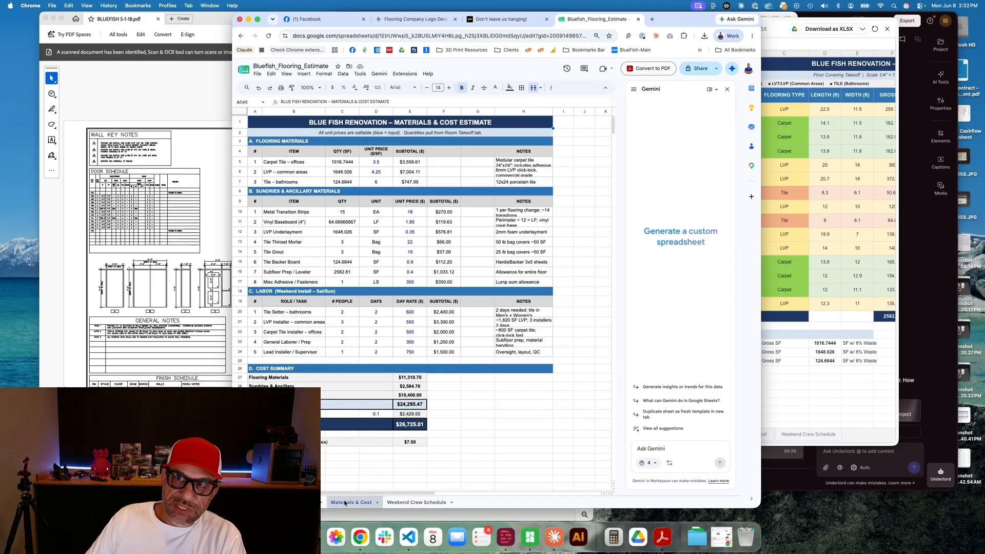
click(372, 163)
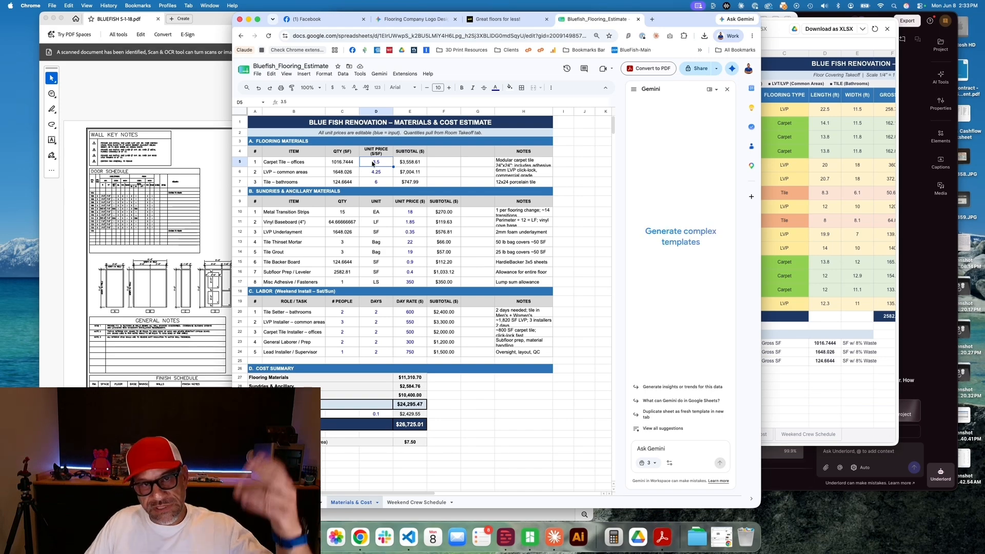
text(4.5)
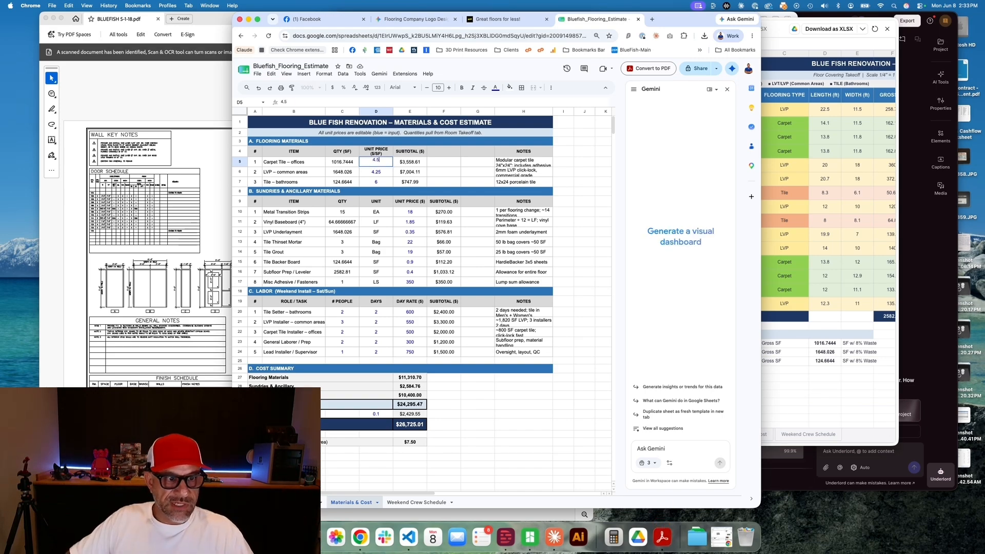
key(Tab)
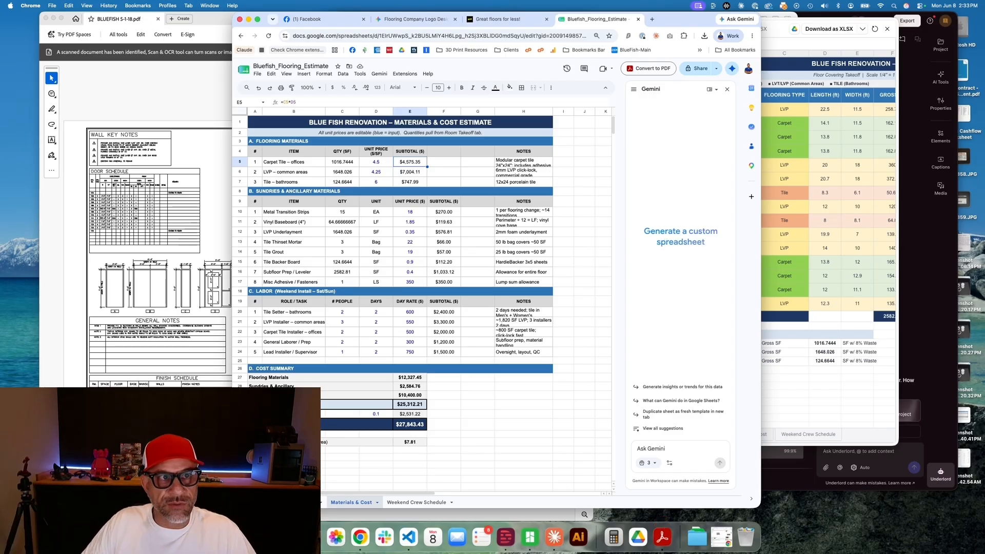
key(alt+Up)
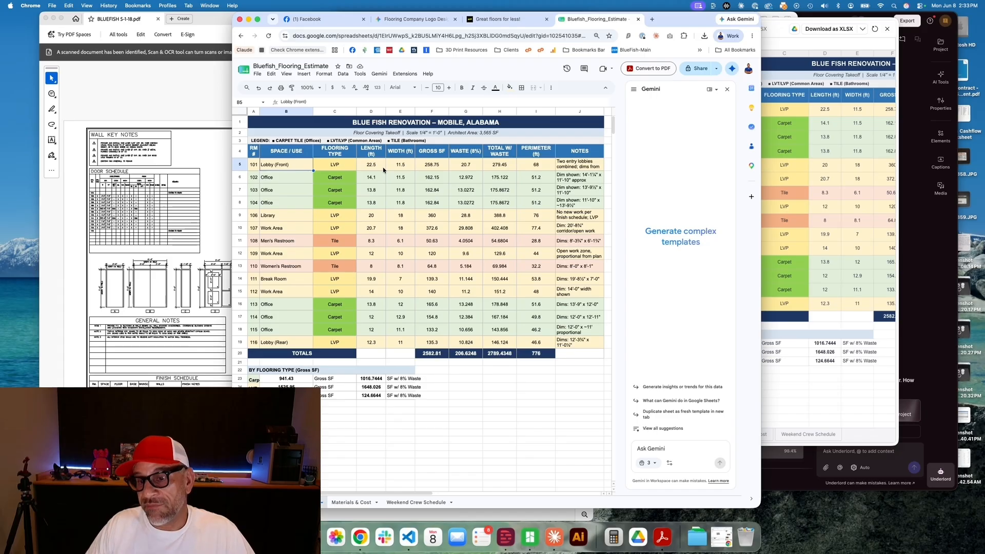
click(381, 179)
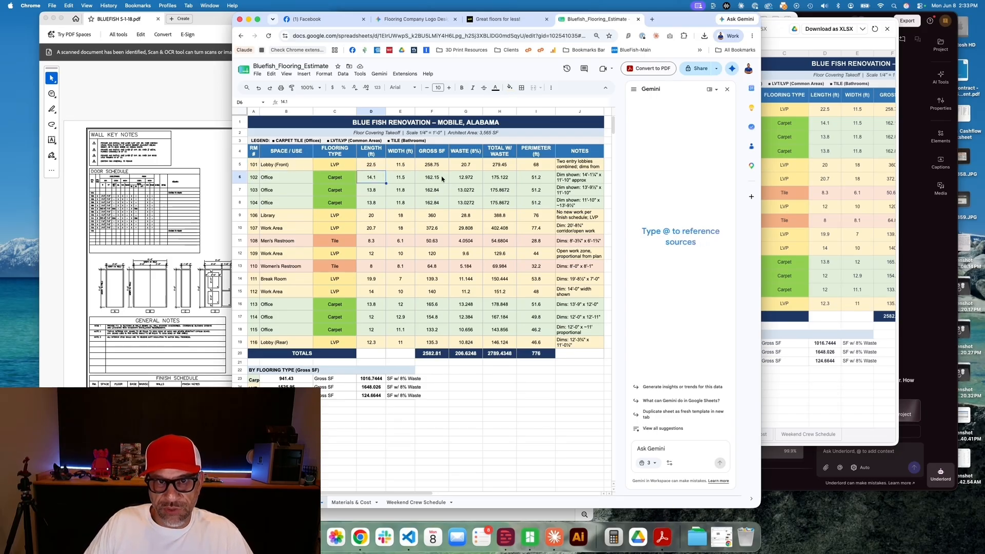
Step: Switch back to the Claude chat and send the question "What do I need to send to the client in order to win the bid?"
click(875, 254)
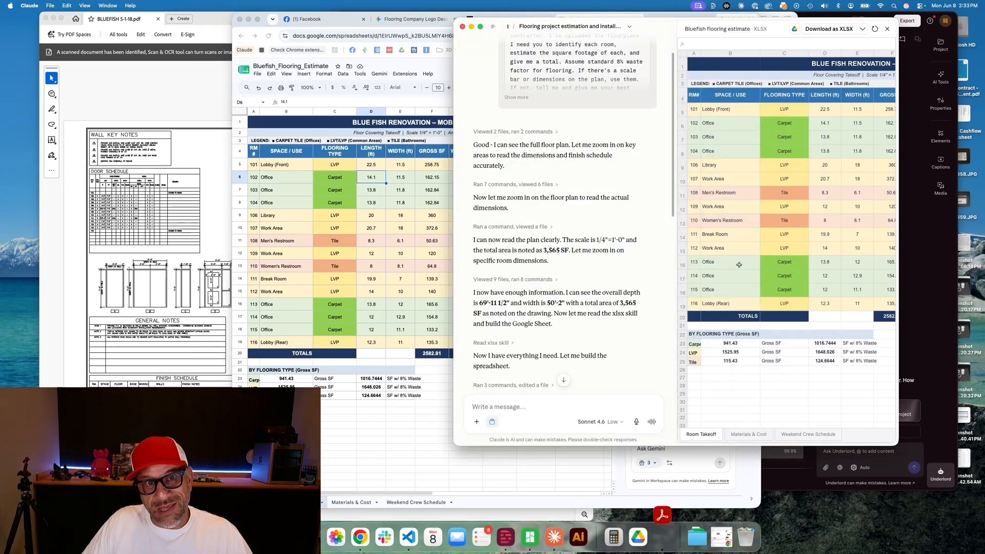
click(557, 407)
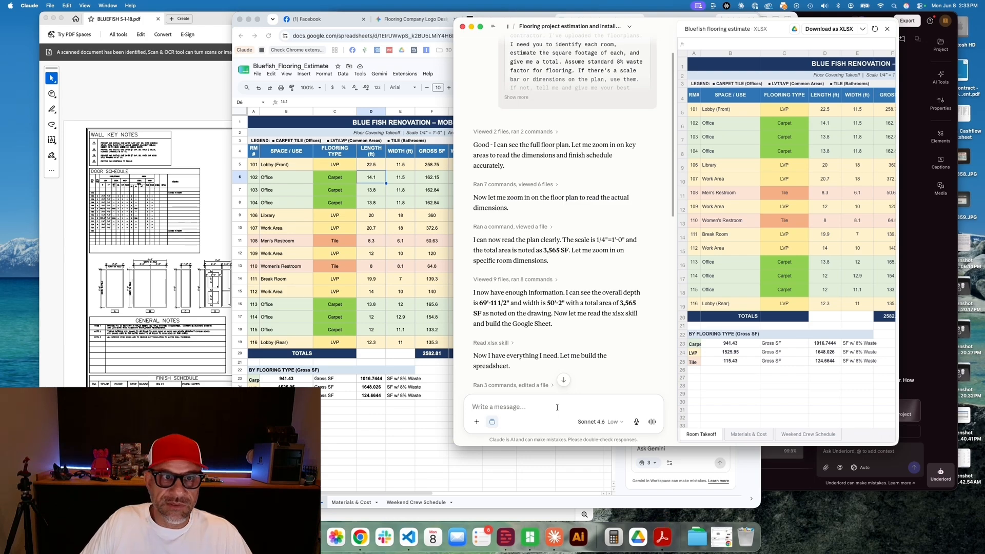
text(What)
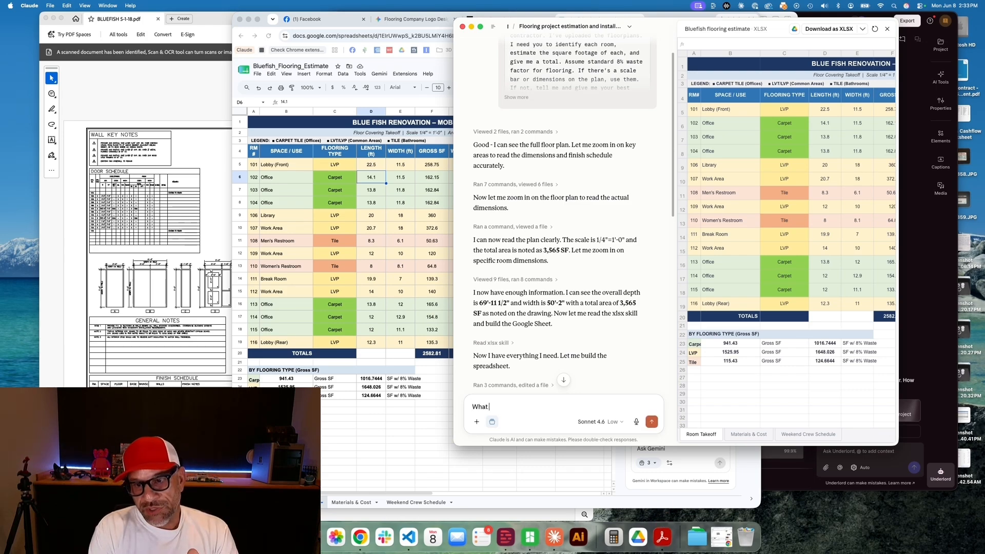
text( do I need to)
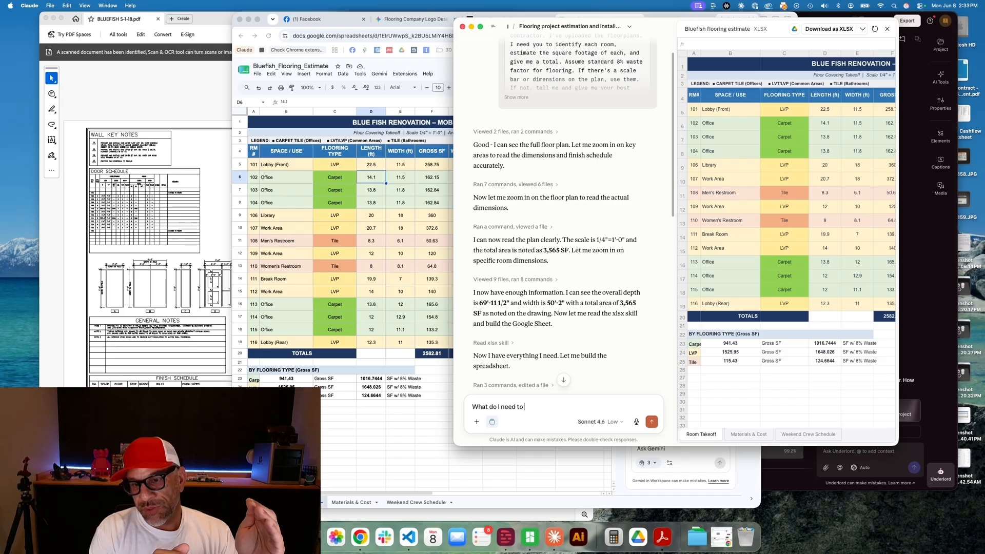
text( send to the clie)
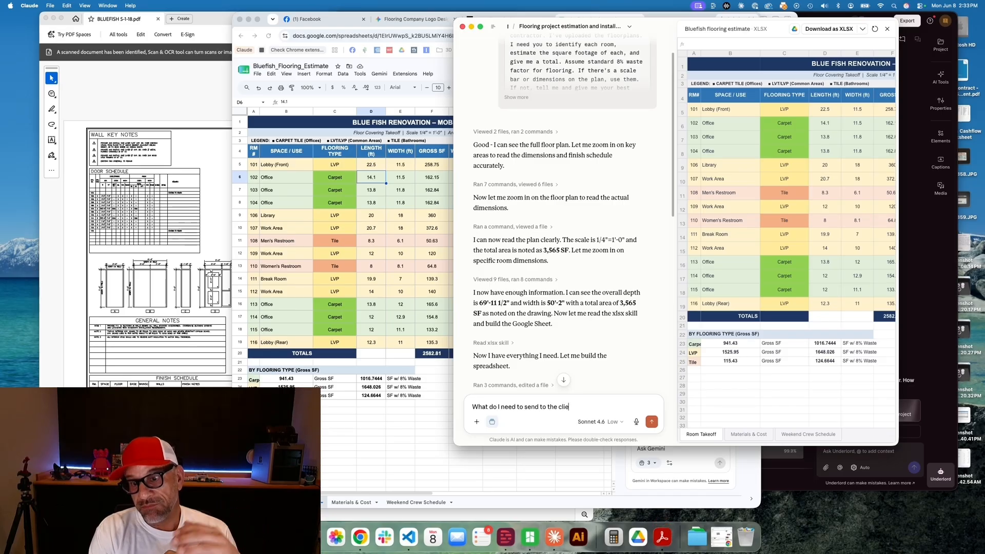
text(nt in order to)
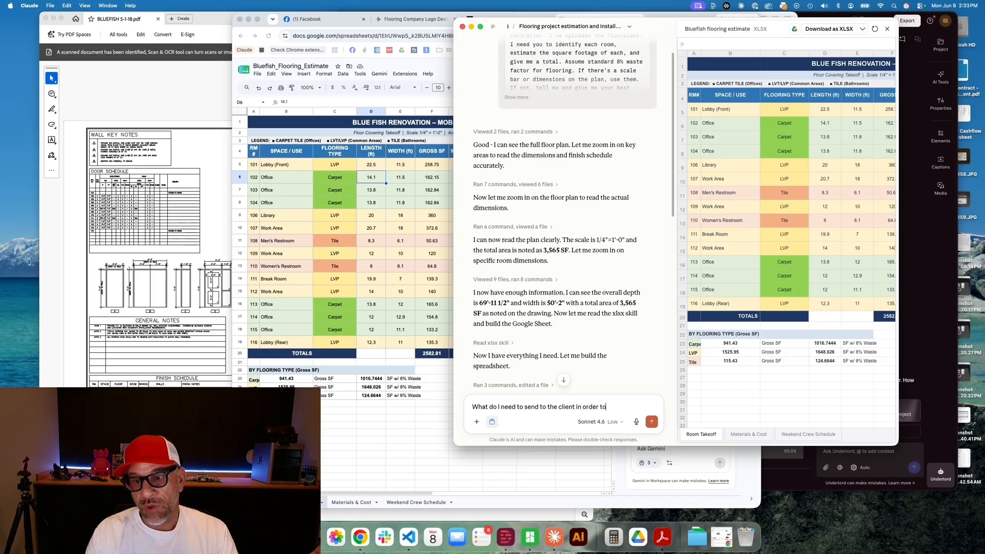
text( win the bid?)
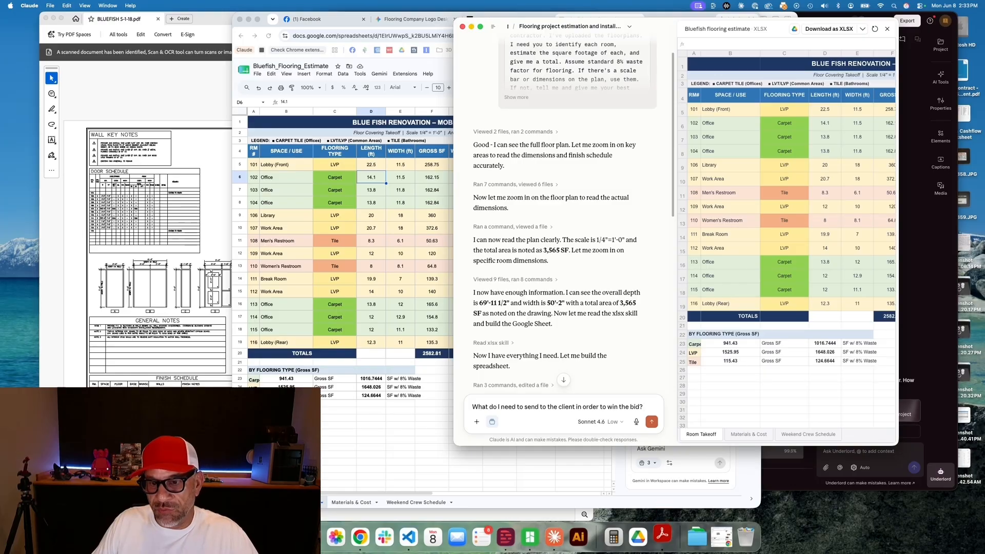
key(Return)
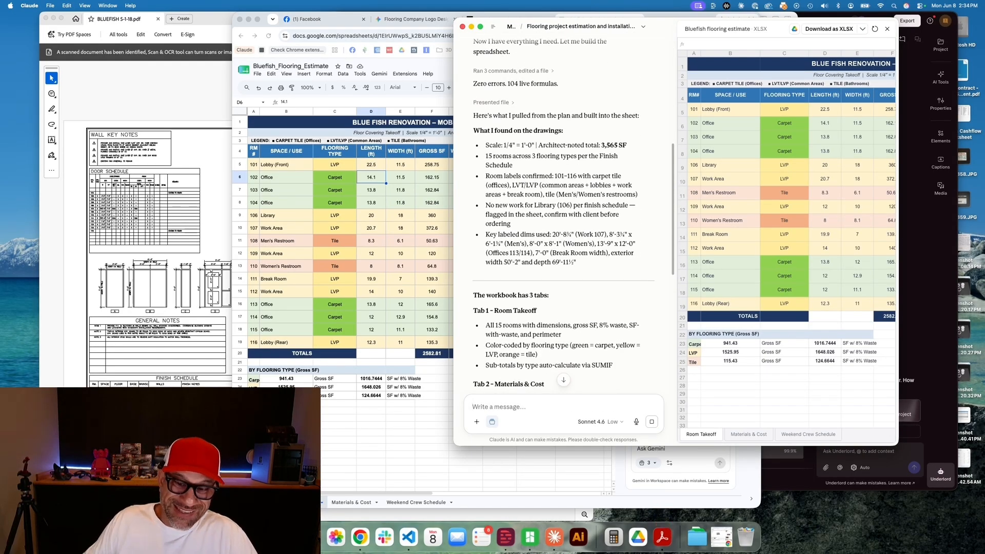
Step: Close the estimate preview and read through Claude's answer about what the bid should include
scroll(603, 315, down, 10)
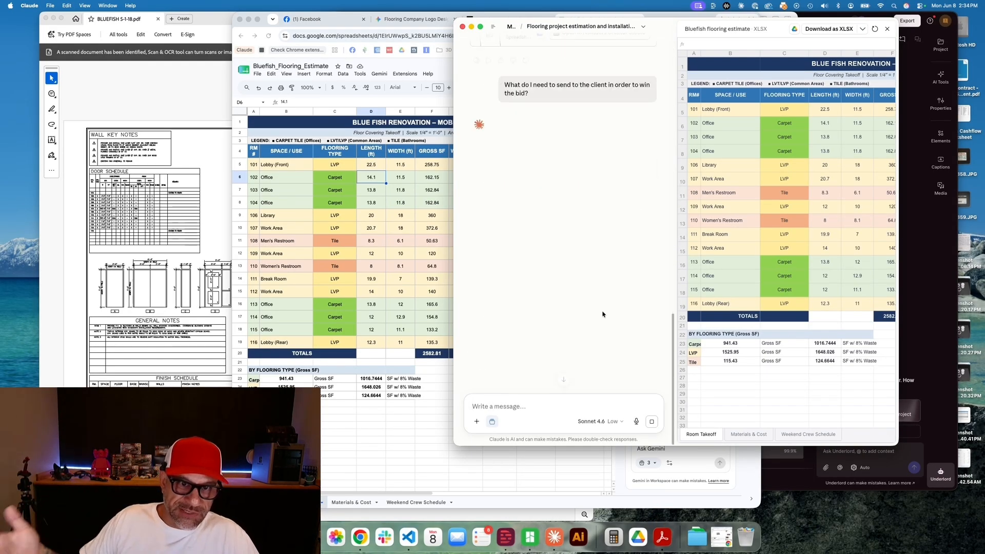
click(888, 28)
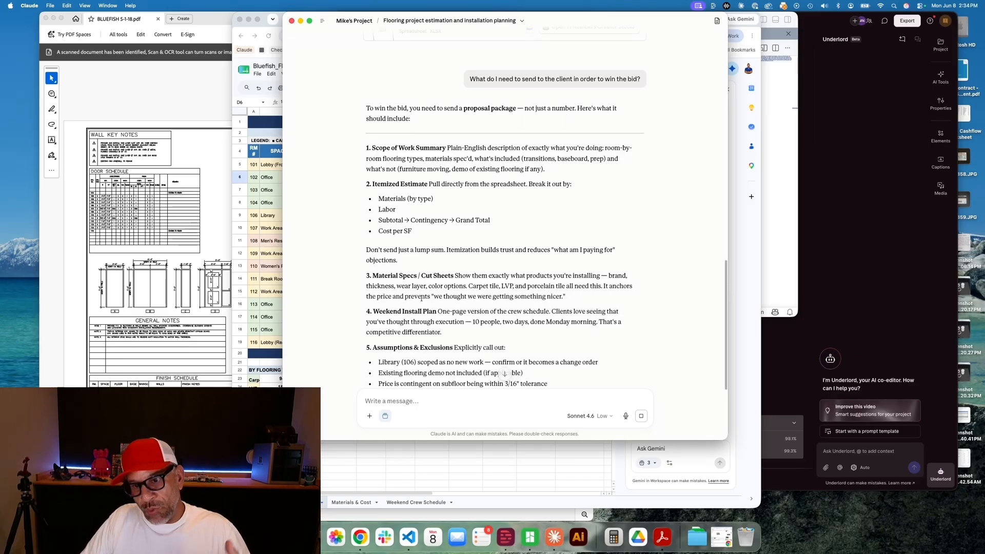
scroll(477, 341, down, 5)
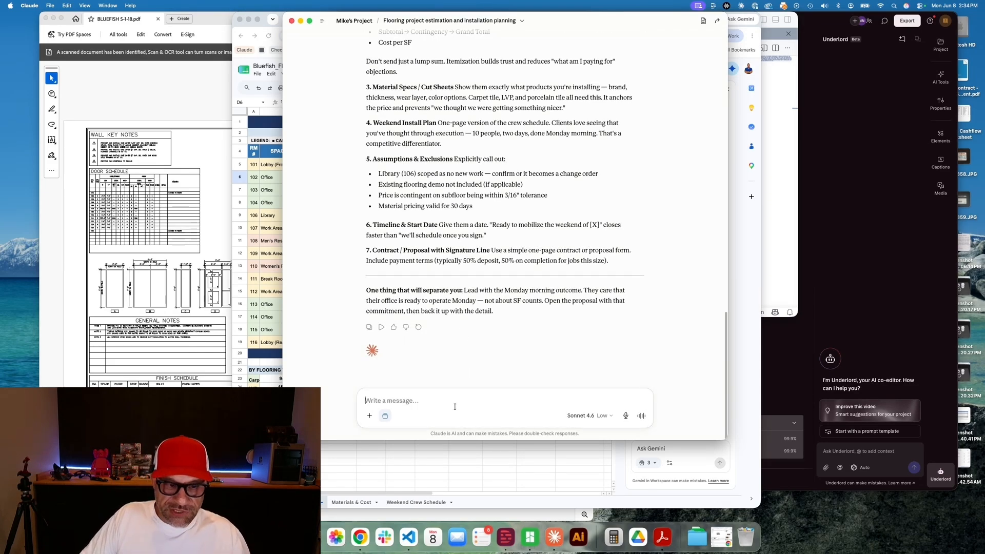
Step: Send Claude the request "Can you prepare those for me. Make sure to use the branding available to you. And be friendly in the documents."
text(Can you pr)
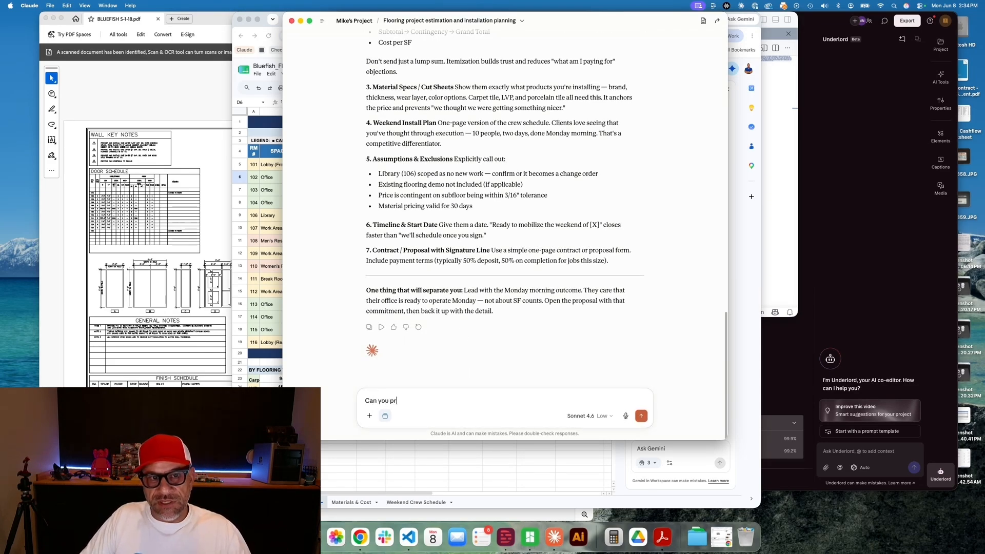
text(epare those for )
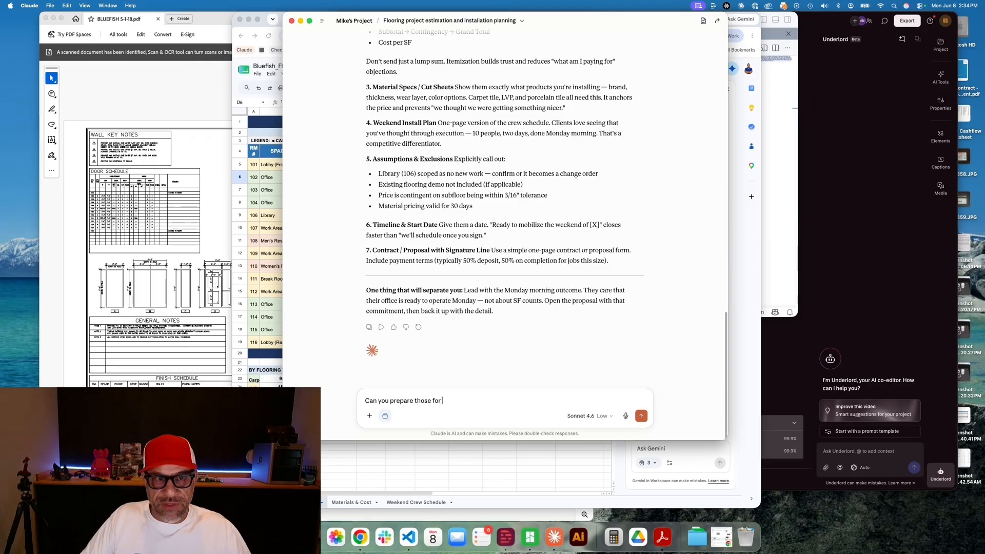
text(me. Make sure)
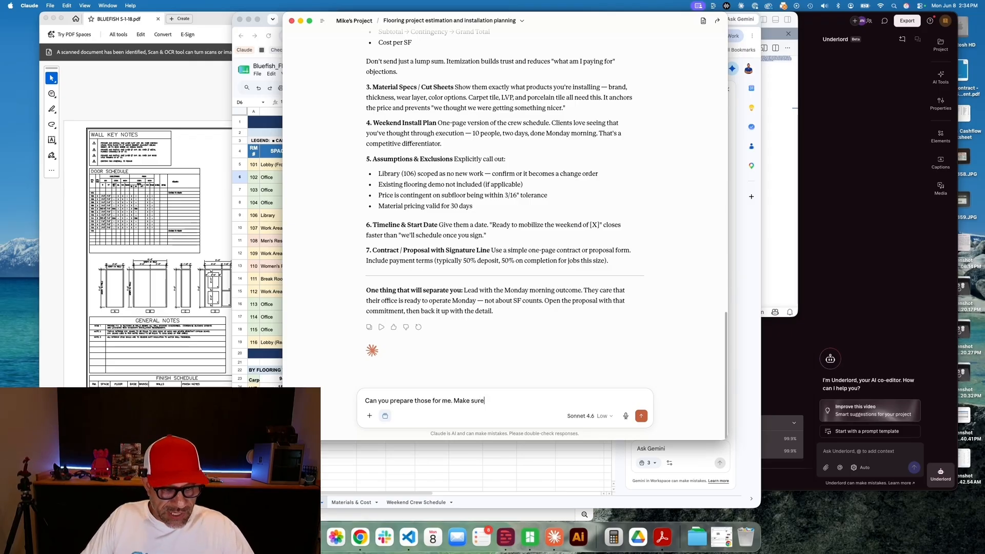
text( to use the bra)
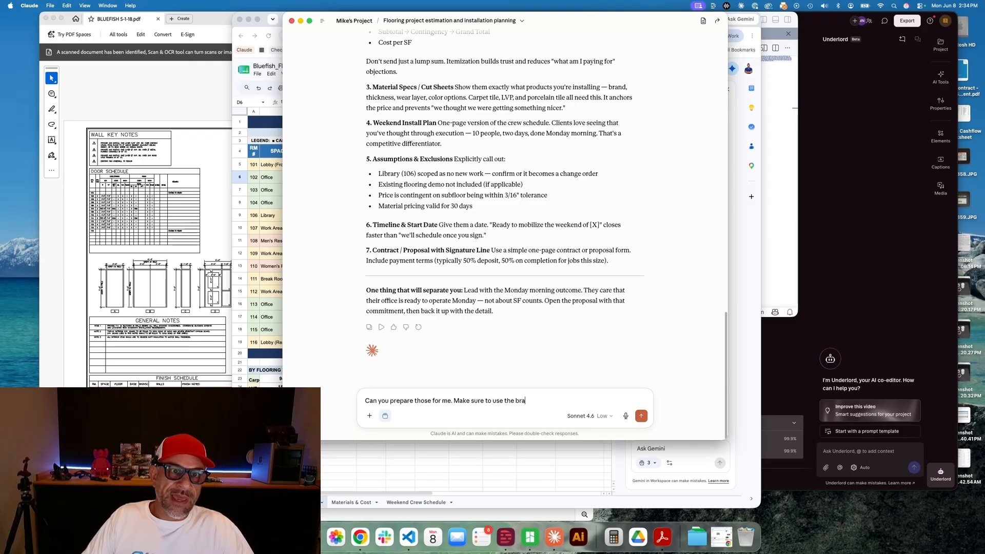
text(nding available to you)
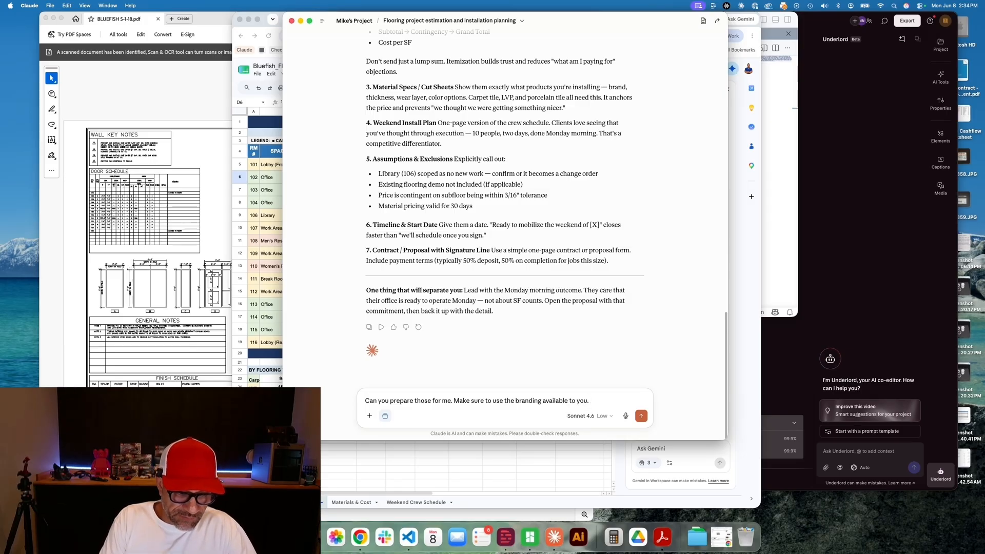
text(. And be )
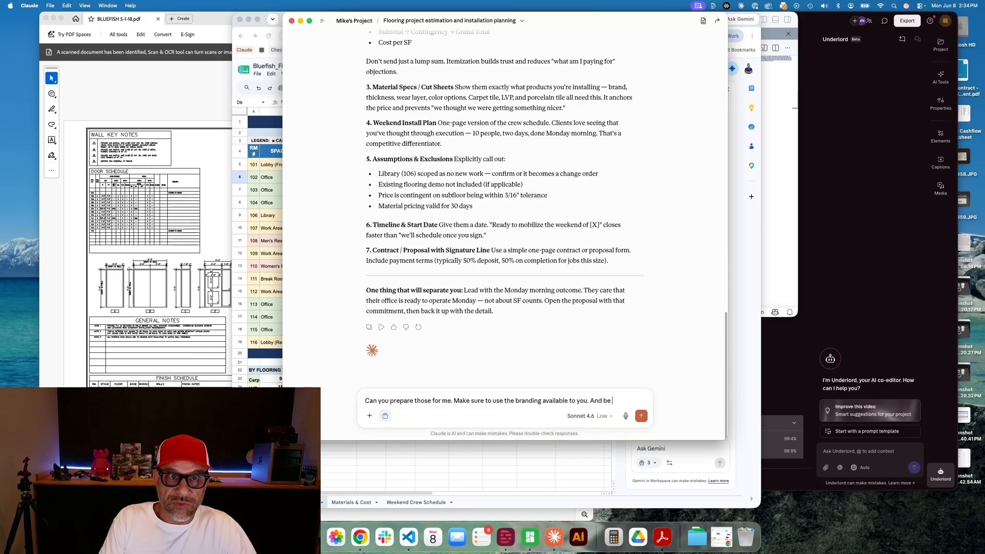
text(friendly in t)
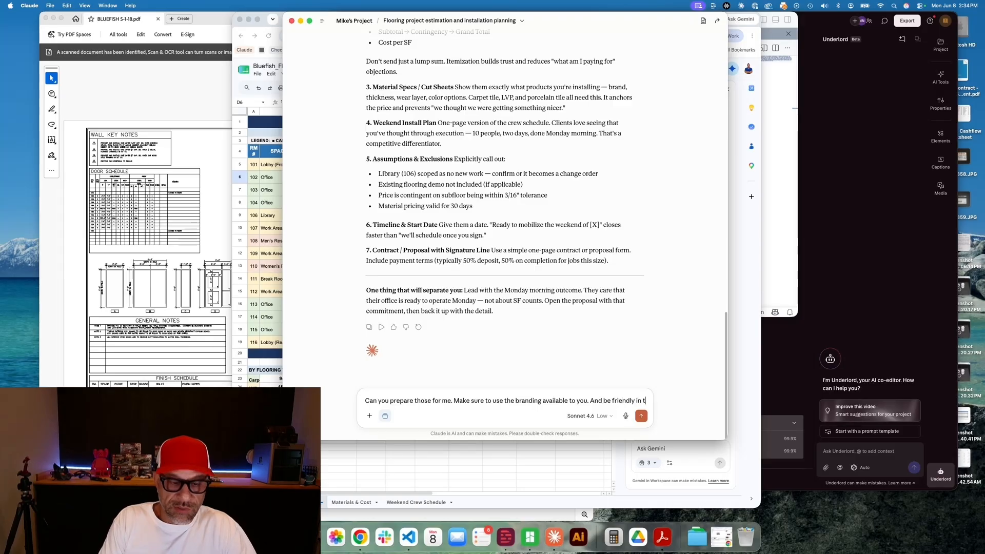
text(he)
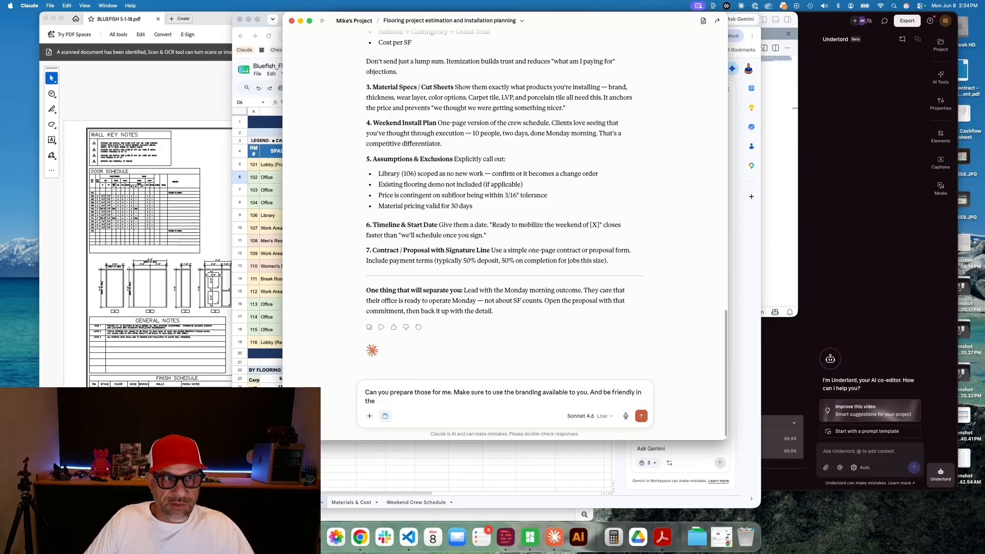
text(documents)
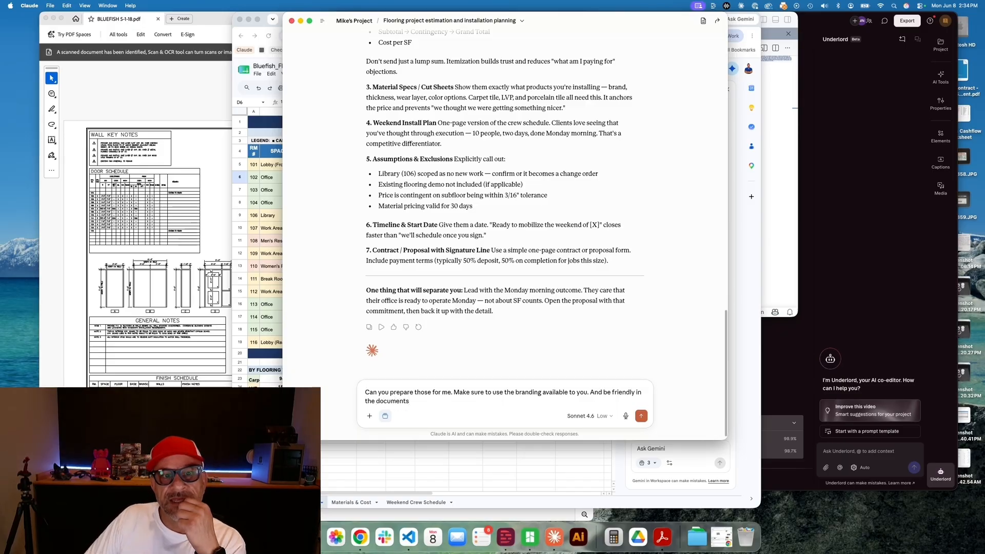
text(.)
key(Return)
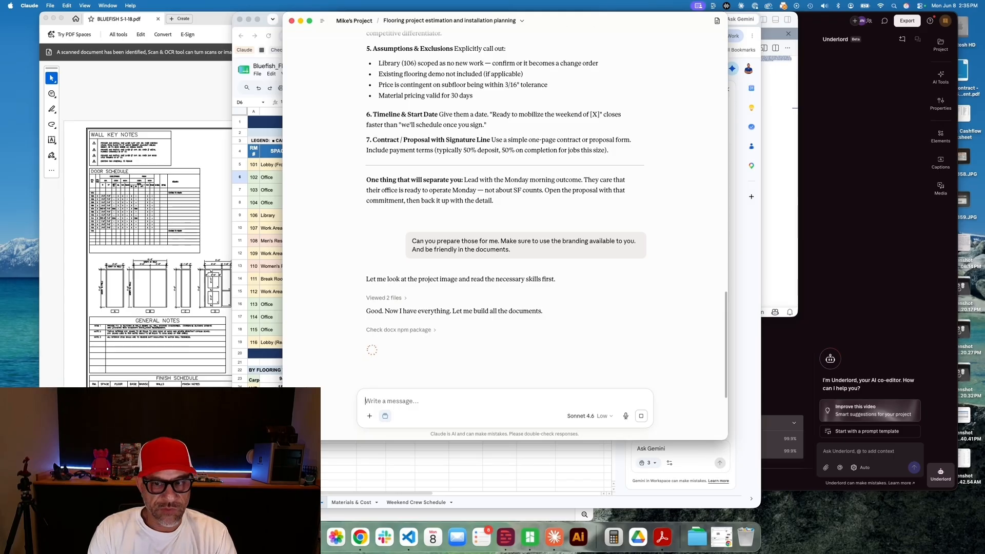
Step: Switch to the Google Sheets flooring estimate and review the Materials & Cost sheet
click(266, 352)
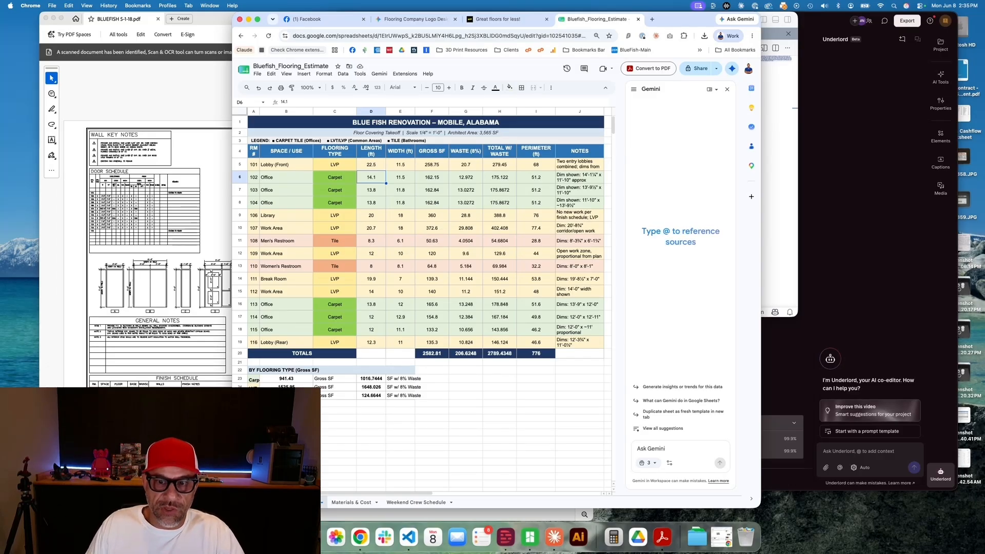
click(286, 412)
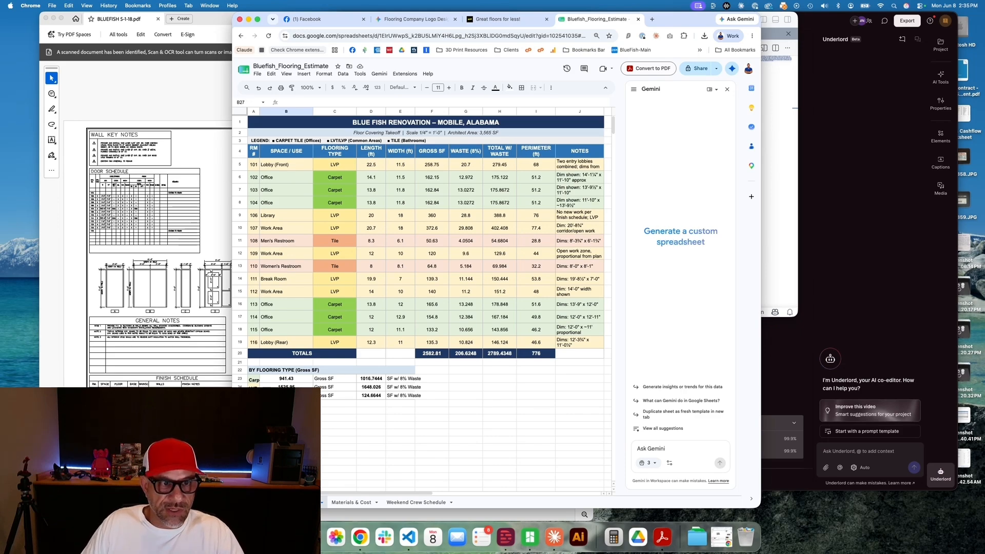
click(351, 502)
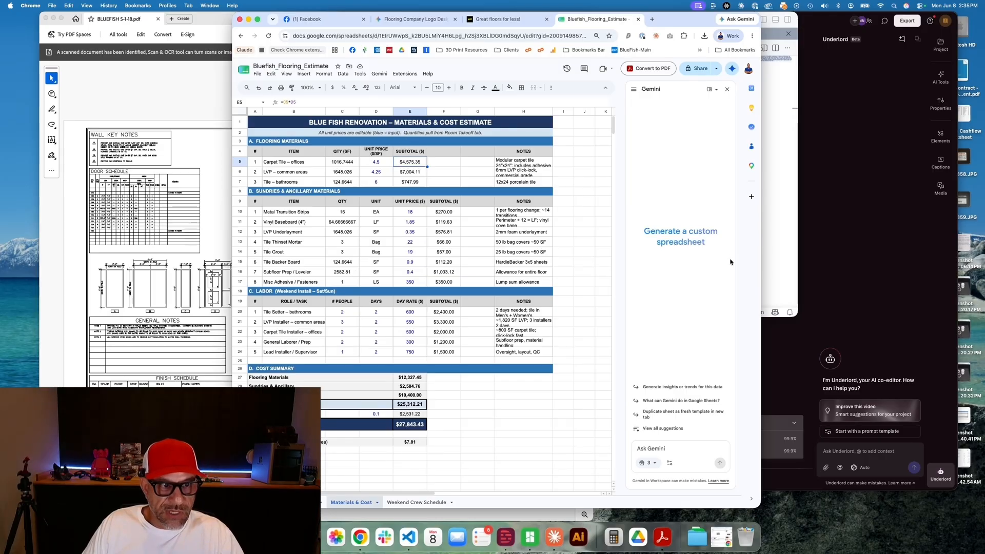
Step: Return to the Claude chat, enlarge its window and widen the preview of the Bluefish 04 contract
key(super+Tab)
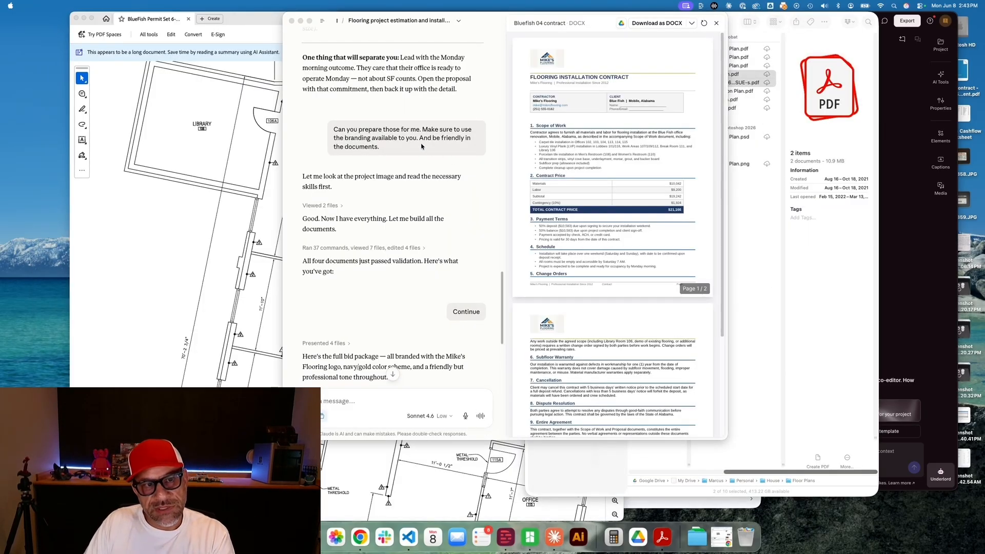
click(421, 144)
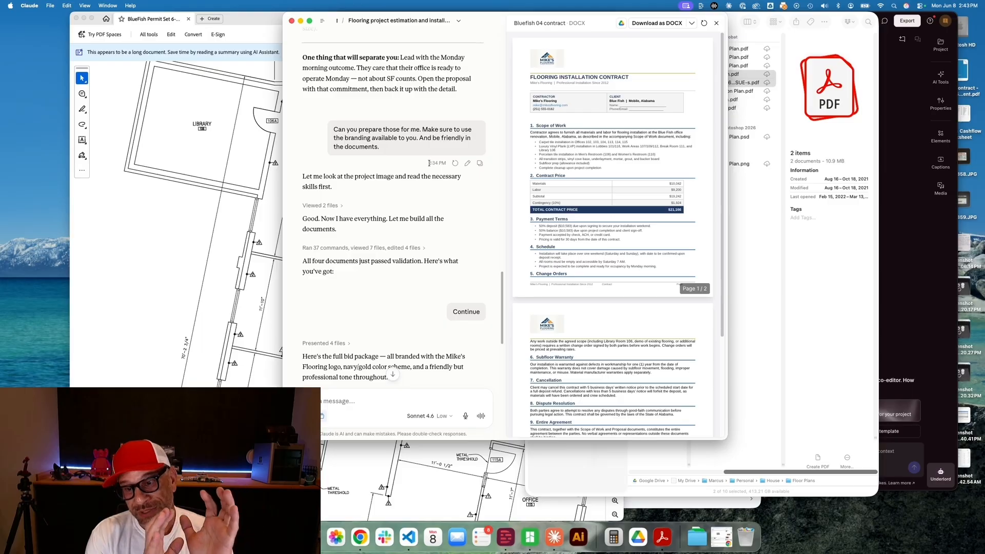
drag(433, 162, 438, 162)
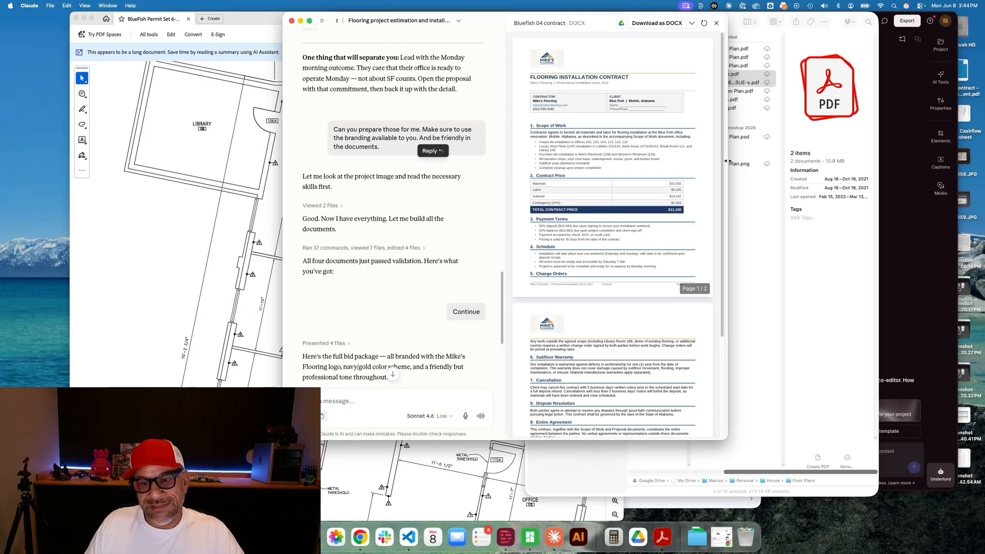
drag(729, 161, 885, 161)
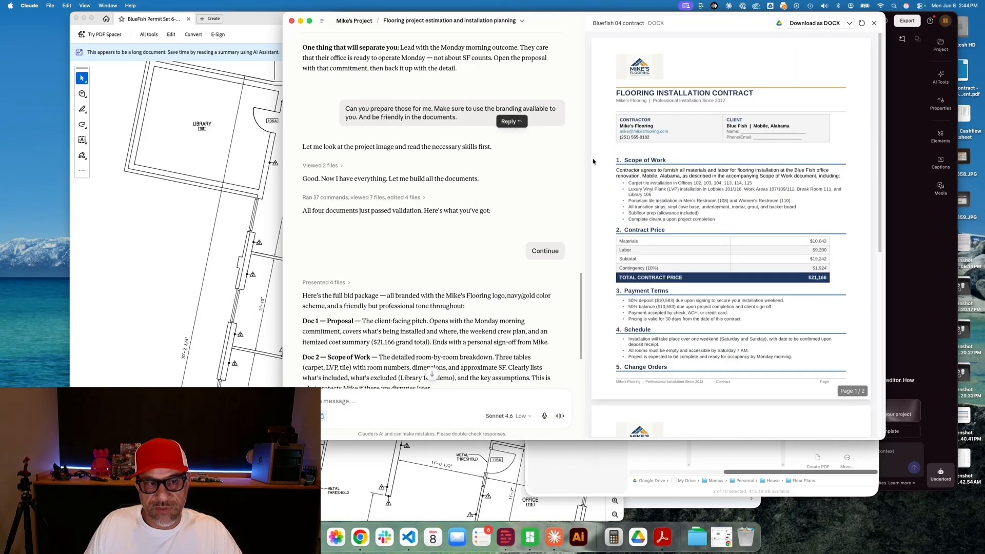
drag(585, 162, 518, 167)
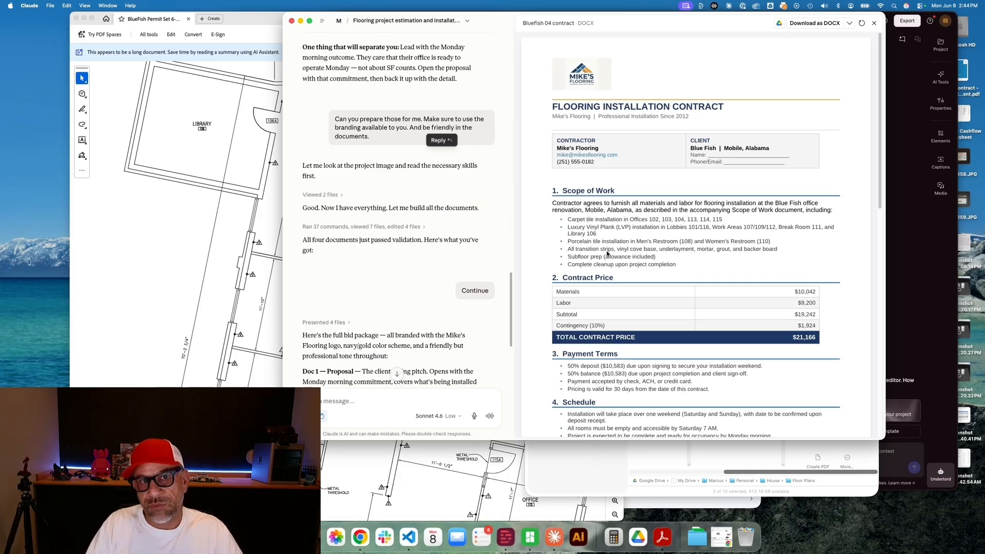
Step: Read through both pages of the flooring installation contract, from the scope of work to the signatures, and return to its beginning
scroll(688, 270, down, 3)
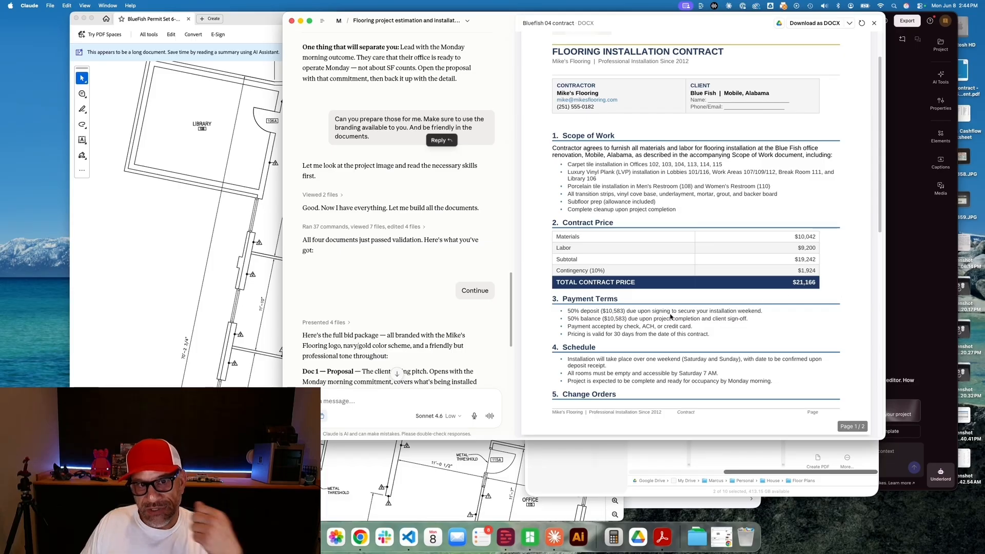
scroll(624, 316, down, 2)
scroll(607, 315, down, 10)
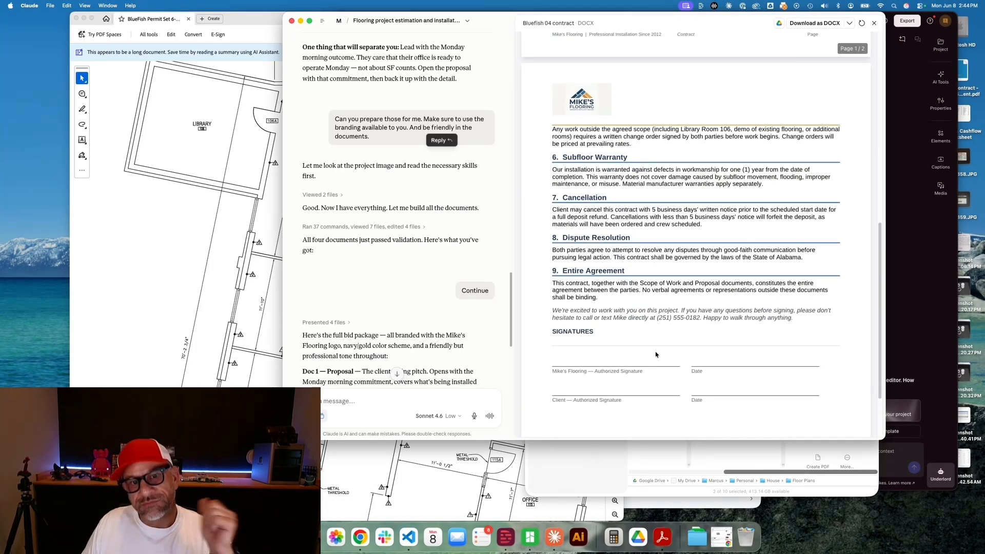
scroll(656, 354, down, 3)
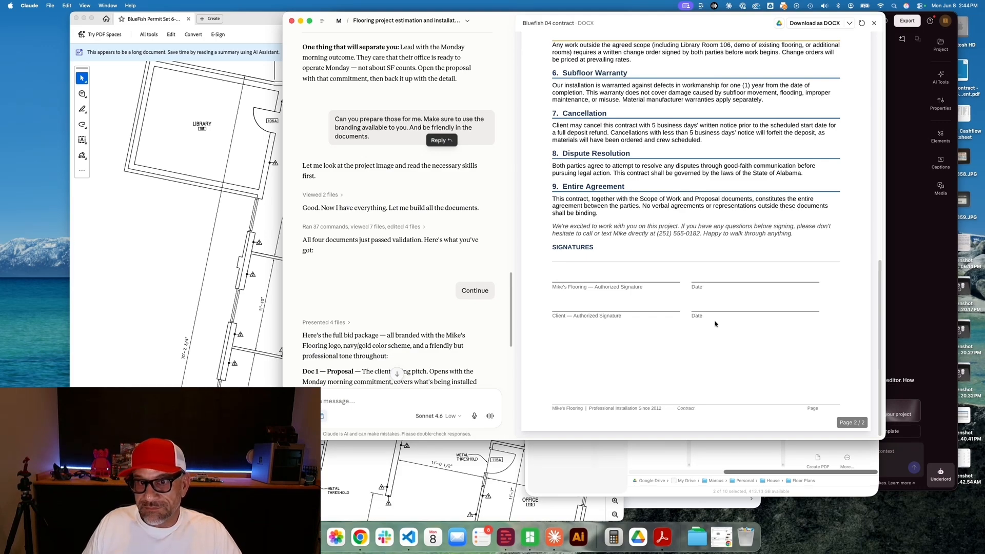
scroll(716, 323, up, 20)
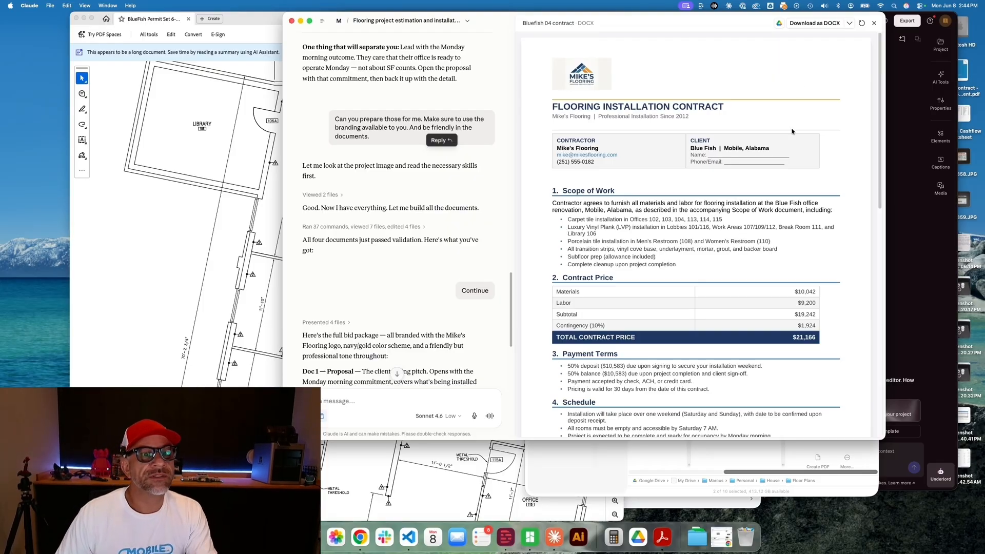
Step: Open the Bluefish 04 contract in Google Docs, and switch to the BlueFish permit set floor plan in Acrobat
click(779, 24)
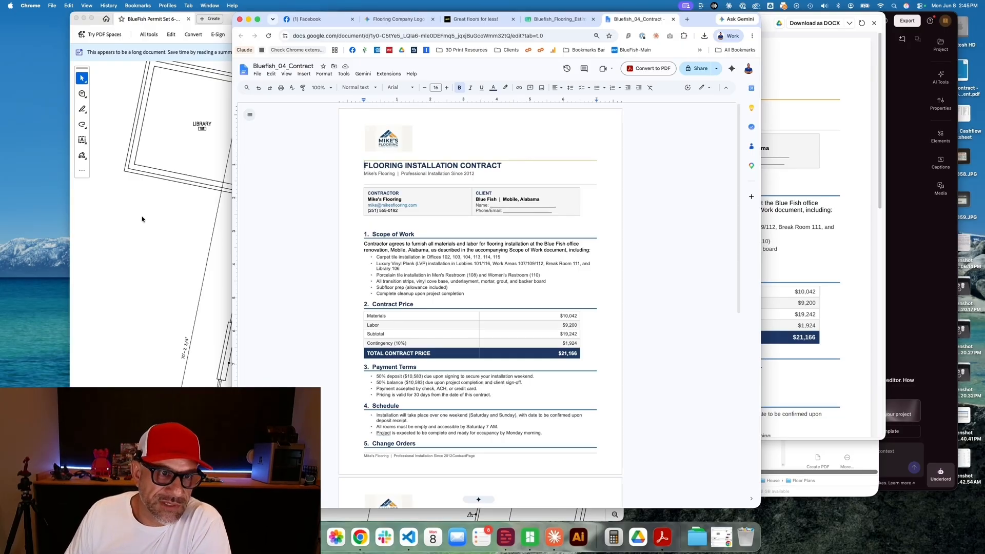
click(143, 219)
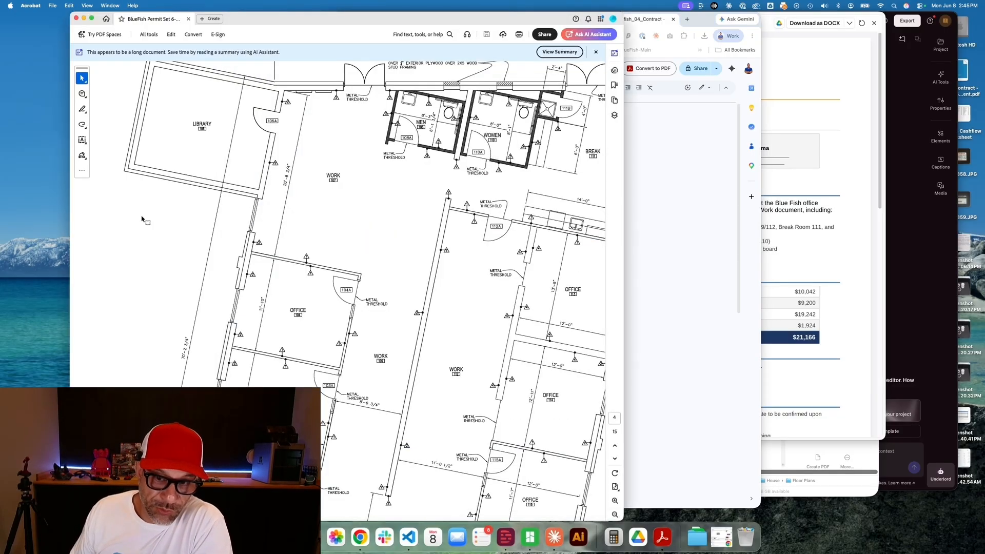